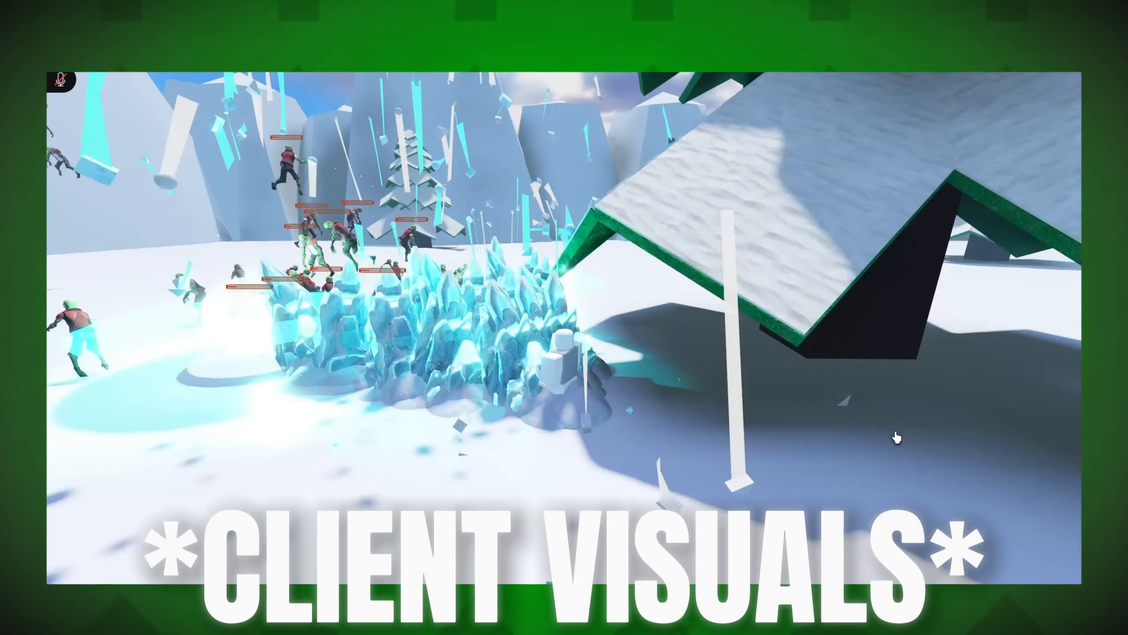
pyautogui.scroll(-2, 897, 437)
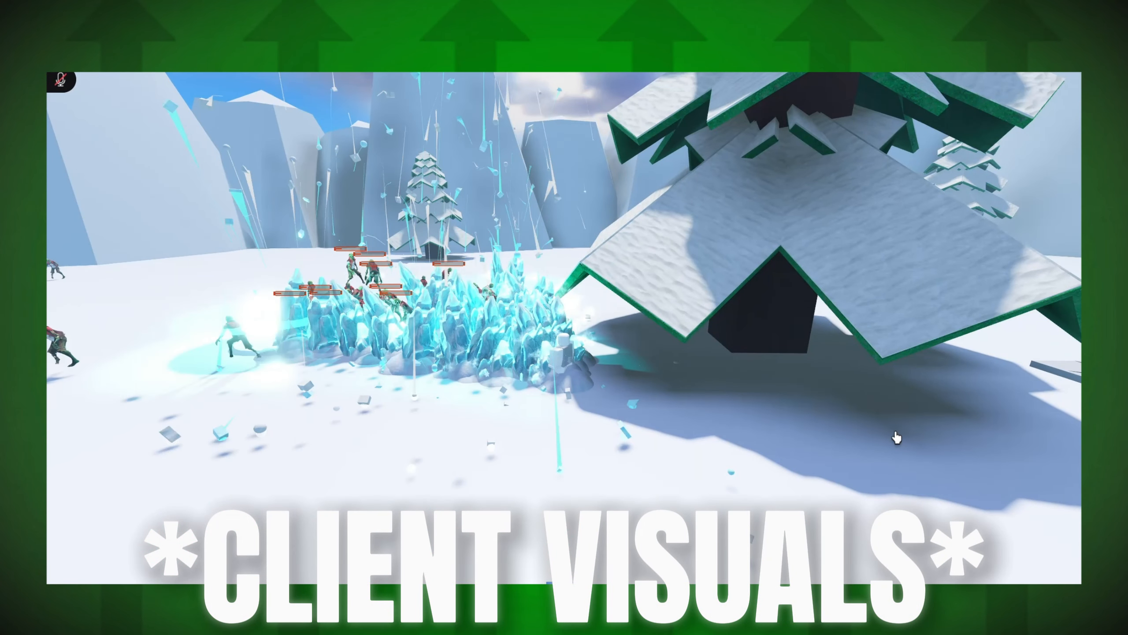
pyautogui.press('a')
pyautogui.moveTo(989, 459); pyautogui.dragTo(990, 458, button='right')
pyautogui.scroll(-2, 989, 458)
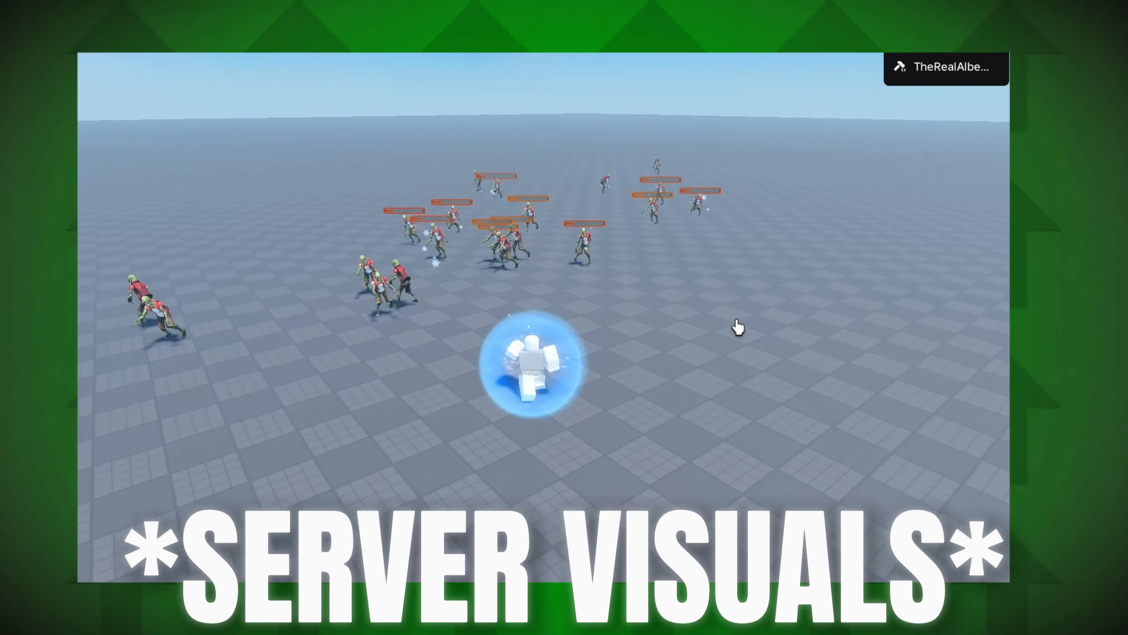
pyautogui.press('e')
pyautogui.press('w')
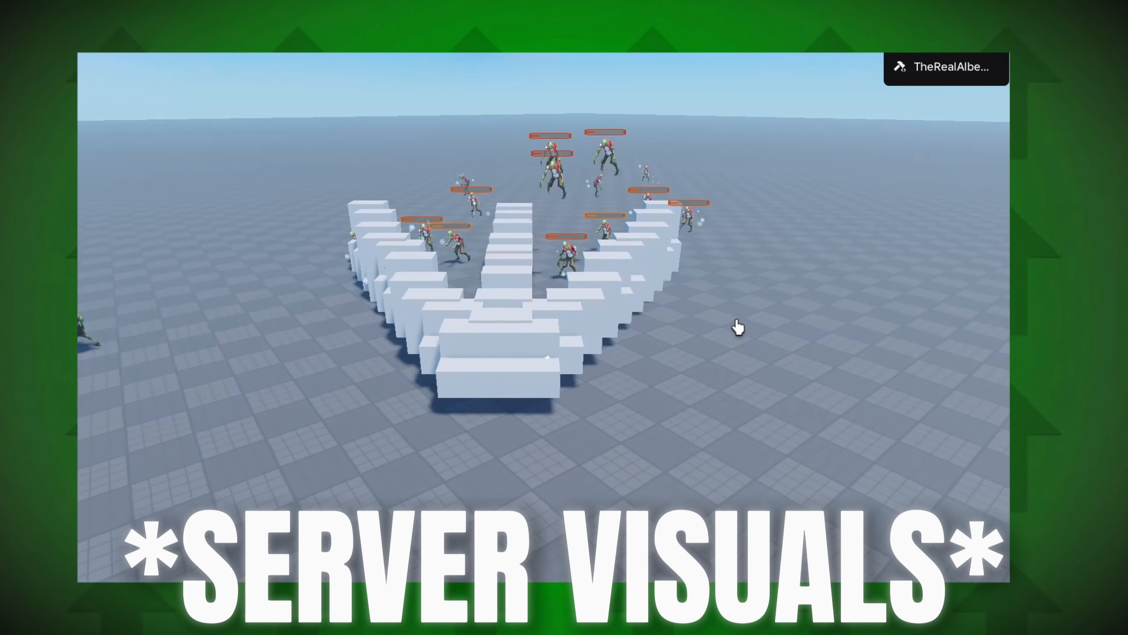
pyautogui.press('d')
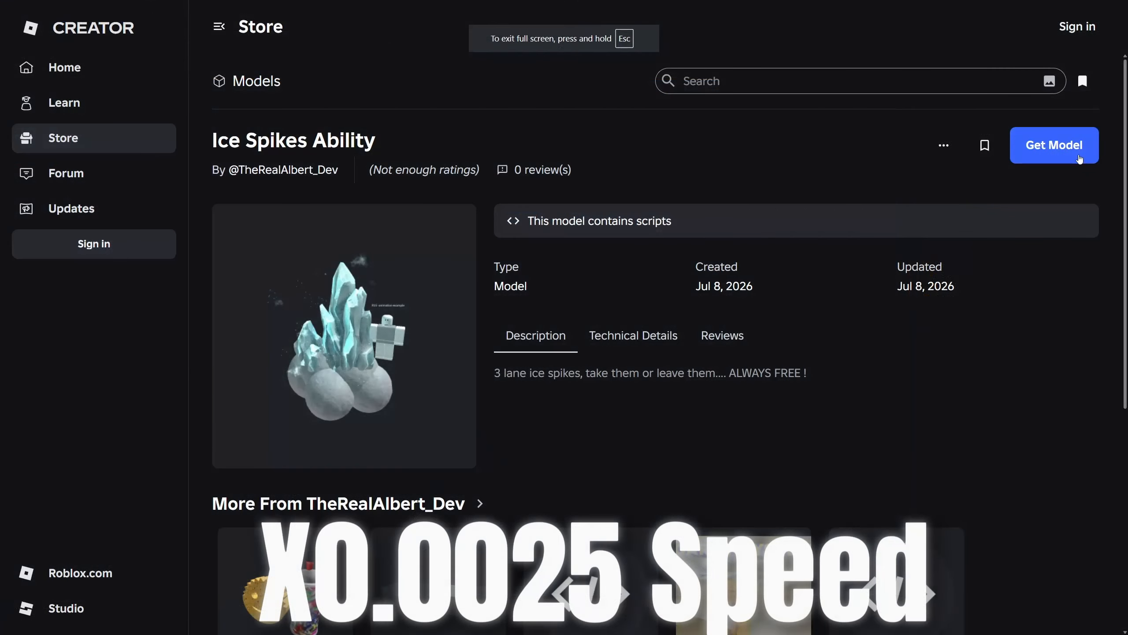
# Get the Ice Spikes Ability model from the Creator Store and insert it into the workspace in Roblox Studio
pyautogui.click(1079, 159)
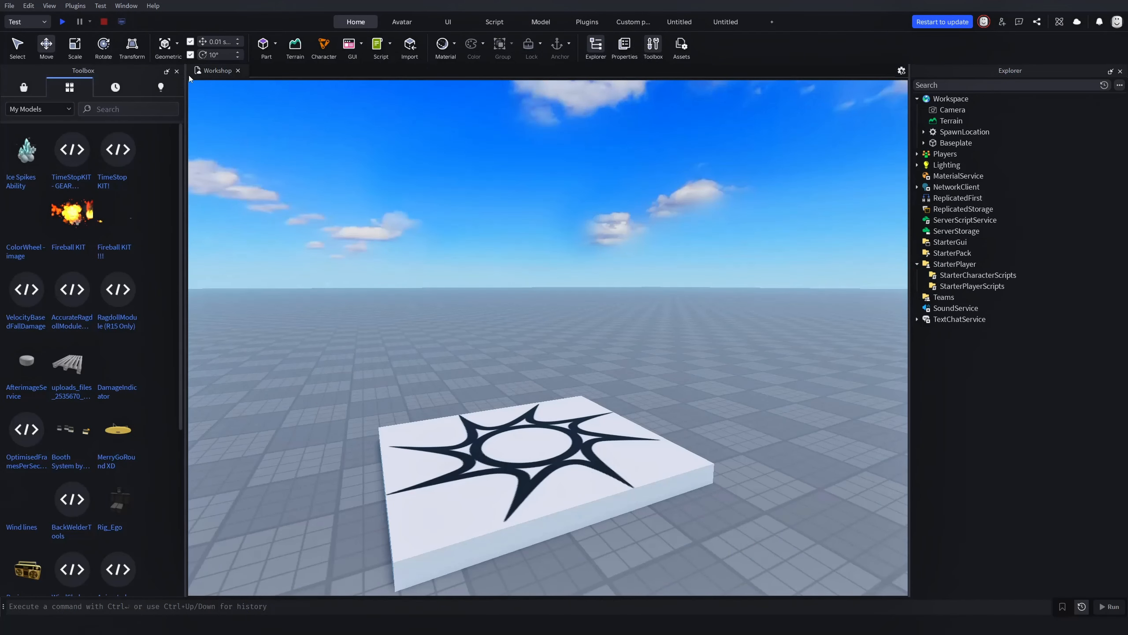
pyautogui.click(2, 162)
pyautogui.click(685, 351)
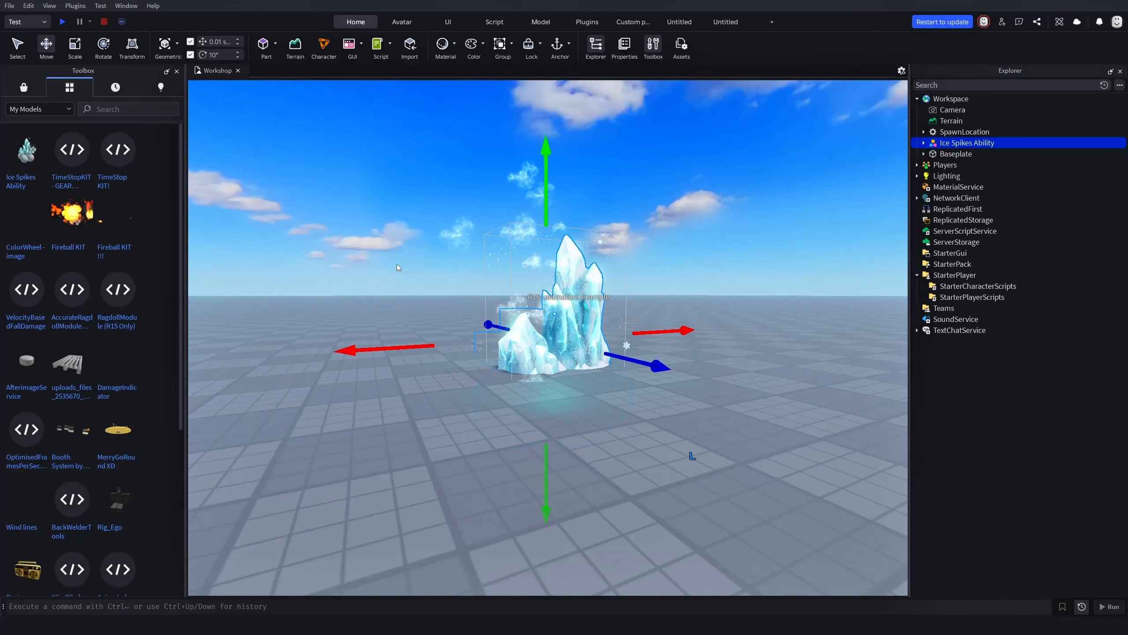
# Examine the inserted Ice Spikes Ability model and its surroundings near the spawn pad from several angles
pyautogui.moveTo(651, 362); pyautogui.dragTo(533, 390)
pyautogui.moveTo(627, 386); pyautogui.dragTo(645, 194, button='right')
pyautogui.press('s')
pyautogui.press('d')
pyautogui.moveTo(571, 183); pyautogui.dragTo(569, 168)
pyautogui.click(697, 215)
pyautogui.press('w')
pyautogui.press('d')
pyautogui.moveTo(697, 215); pyautogui.dragTo(686, 312, button='right')
pyautogui.click(686, 311)
pyautogui.press('f')
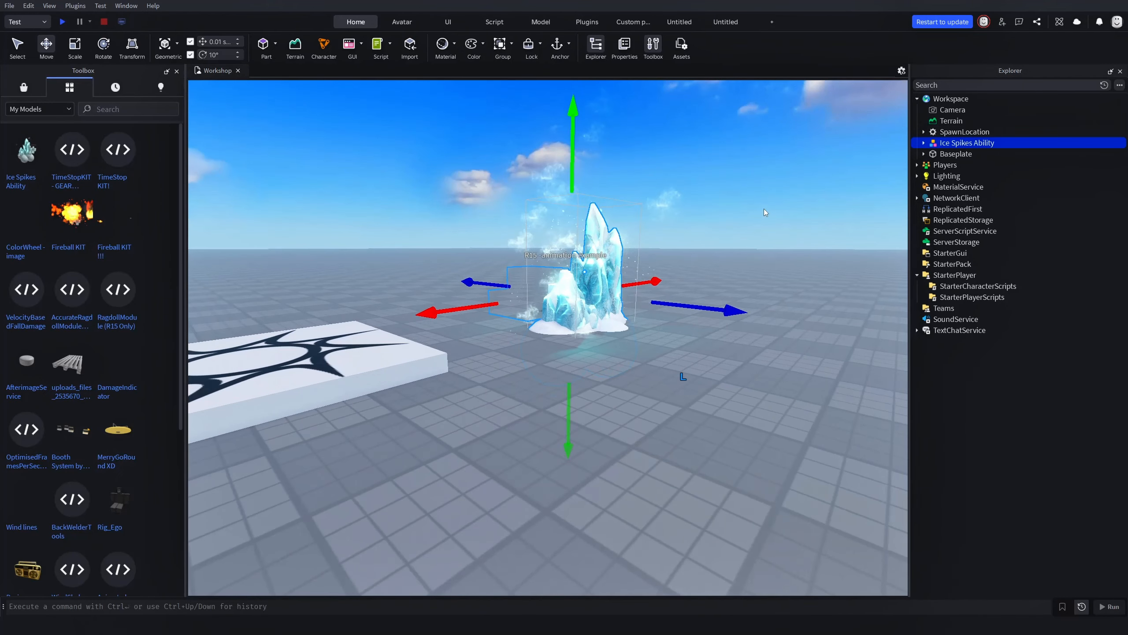
# Ungroup the Ice Spikes Ability model and move its IceSpikes folder into ReplicatedStorage, expanding the folder's contents
pyautogui.hotkey('ctrl', 'u')
pyautogui.moveTo(980, 132); pyautogui.dragTo(990, 259)
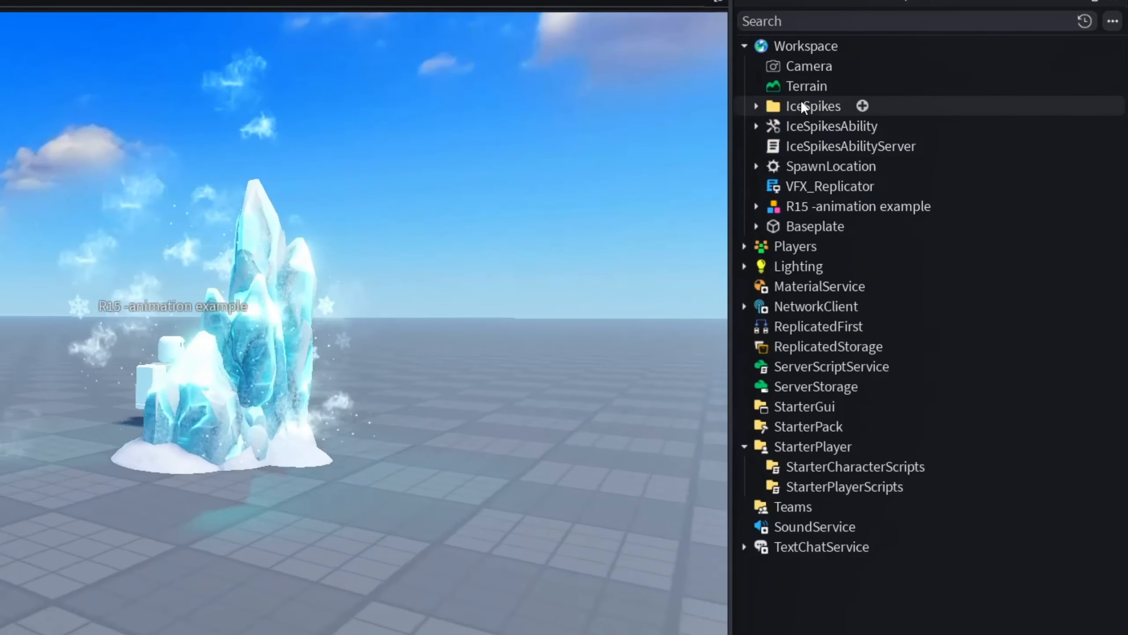
pyautogui.moveTo(876, 335); pyautogui.dragTo(800, 346)
pyautogui.doubleClick(774, 343)
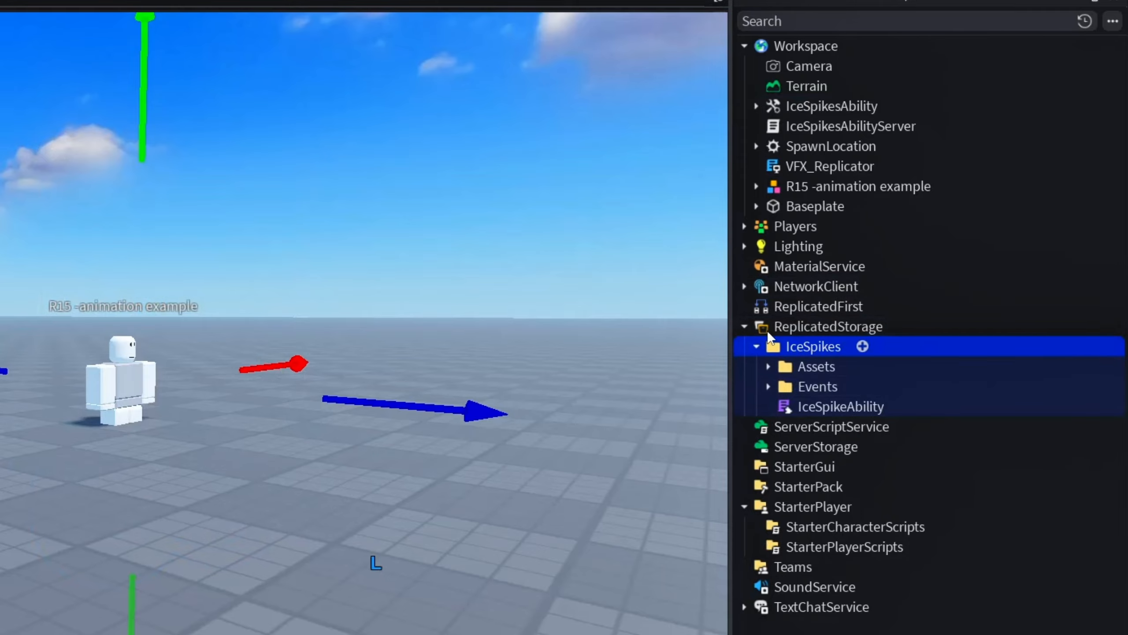
# Open the IceSpikeAbility module, the VFX_Replicator script and the IceSpikesAbilityServer script for review
pyautogui.click(803, 406)
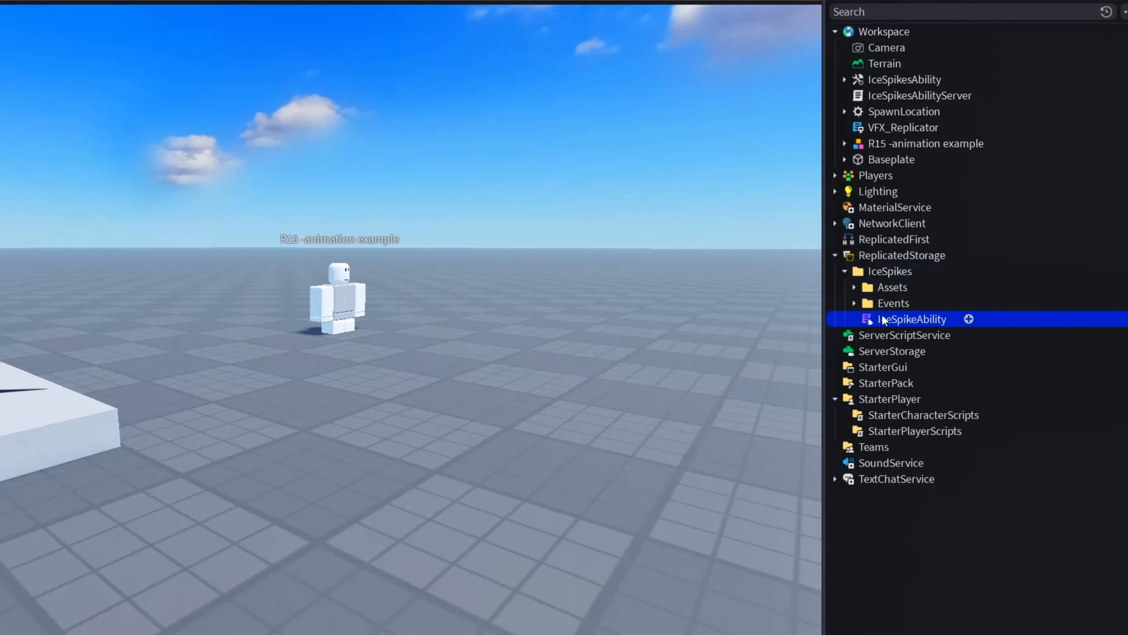
pyautogui.doubleClick(881, 318)
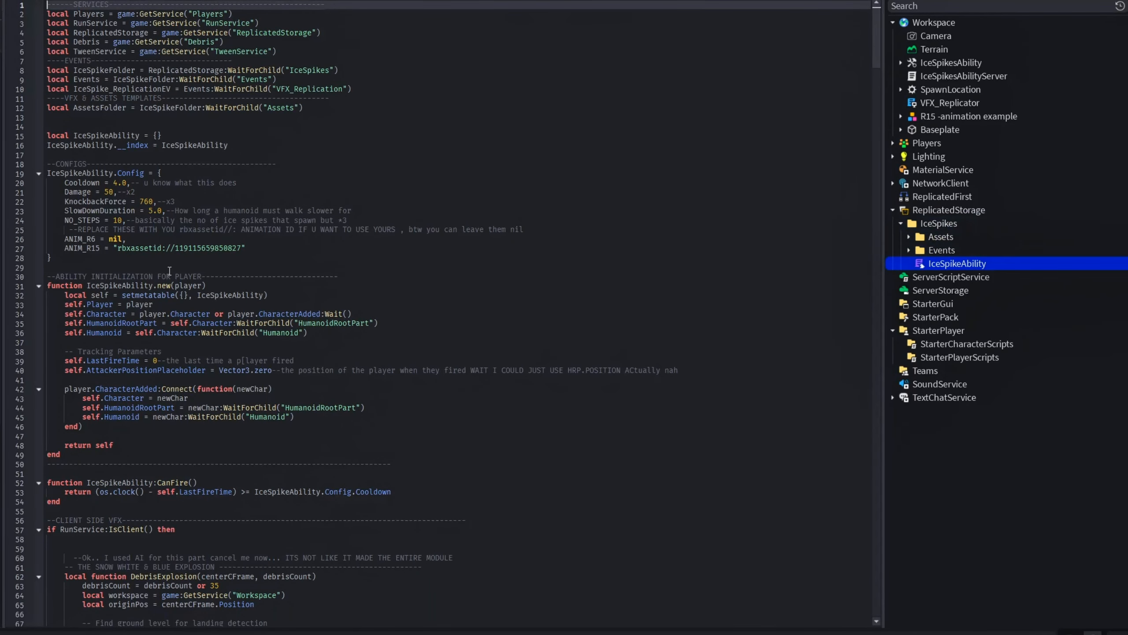
pyautogui.click(939, 102)
pyautogui.doubleClick(938, 100)
pyautogui.doubleClick(935, 75)
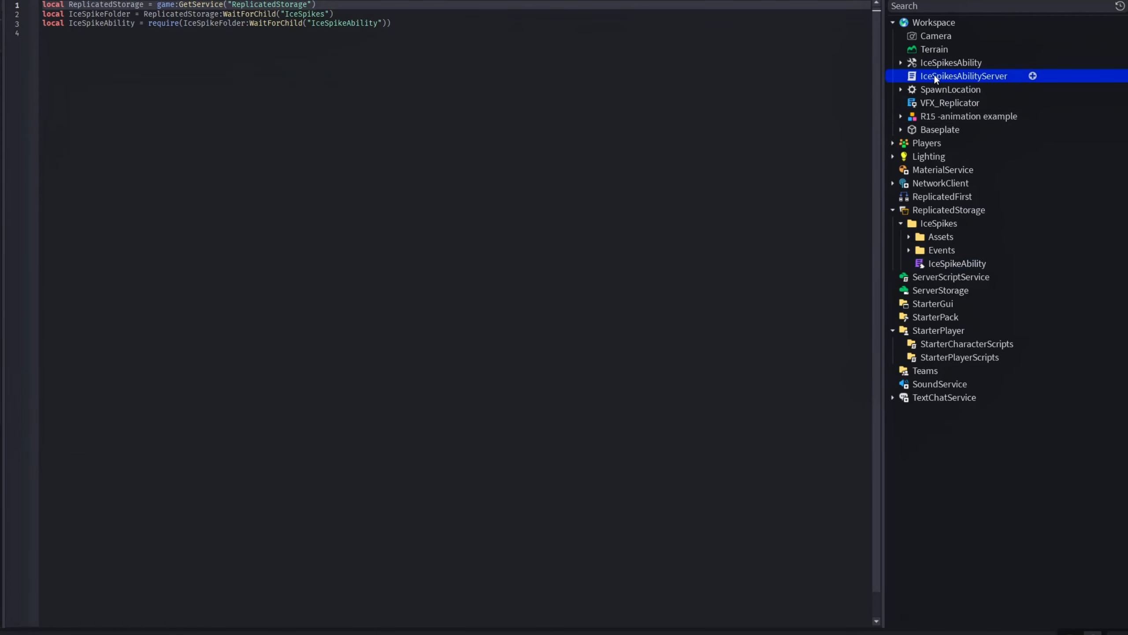
# Open the IceSpikeExample script inside the IceSpikesAbility tool and review its FireServer call together with the server's activation handler
pyautogui.click(901, 63)
pyautogui.click(913, 73)
pyautogui.doubleClick(913, 74)
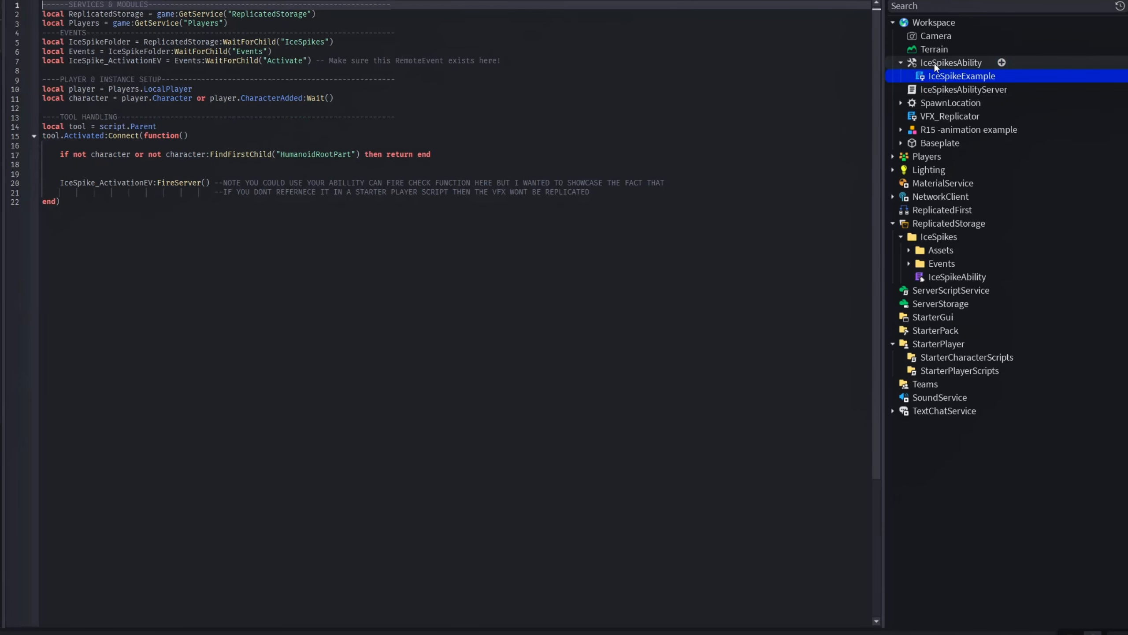
pyautogui.moveTo(935, 64)
pyautogui.mouseDown()
pyautogui.moveTo(957, 190)
pyautogui.moveTo(931, 64)
pyautogui.mouseUp()
pyautogui.moveTo(234, 212); pyautogui.dragTo(42, 126)
pyautogui.click(375, 337)
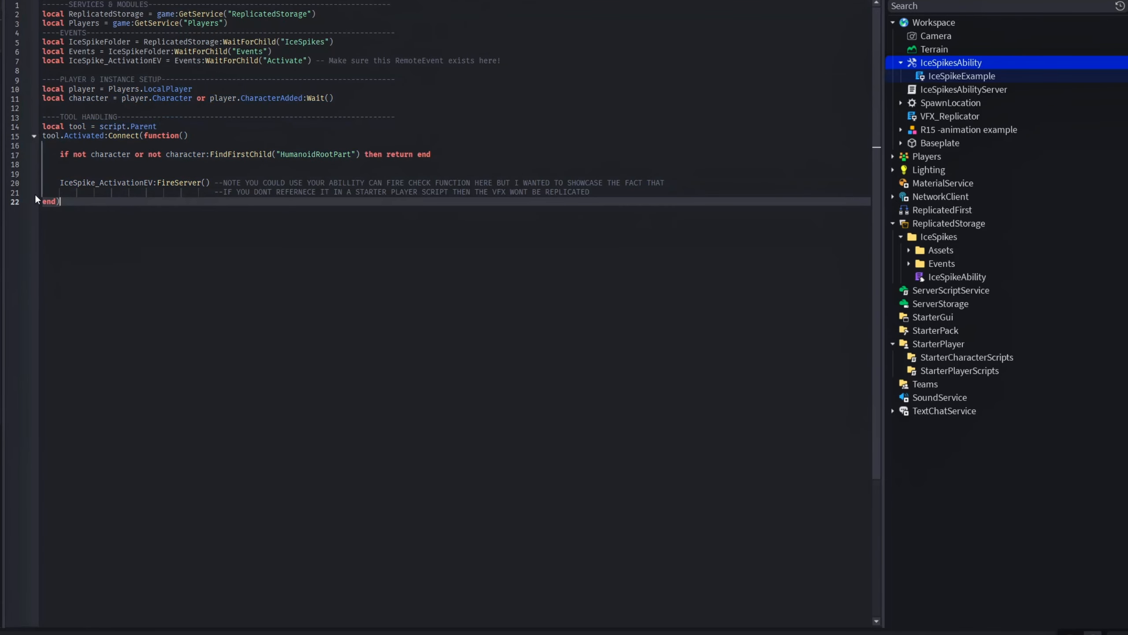
pyautogui.moveTo(669, 182); pyautogui.dragTo(52, 186)
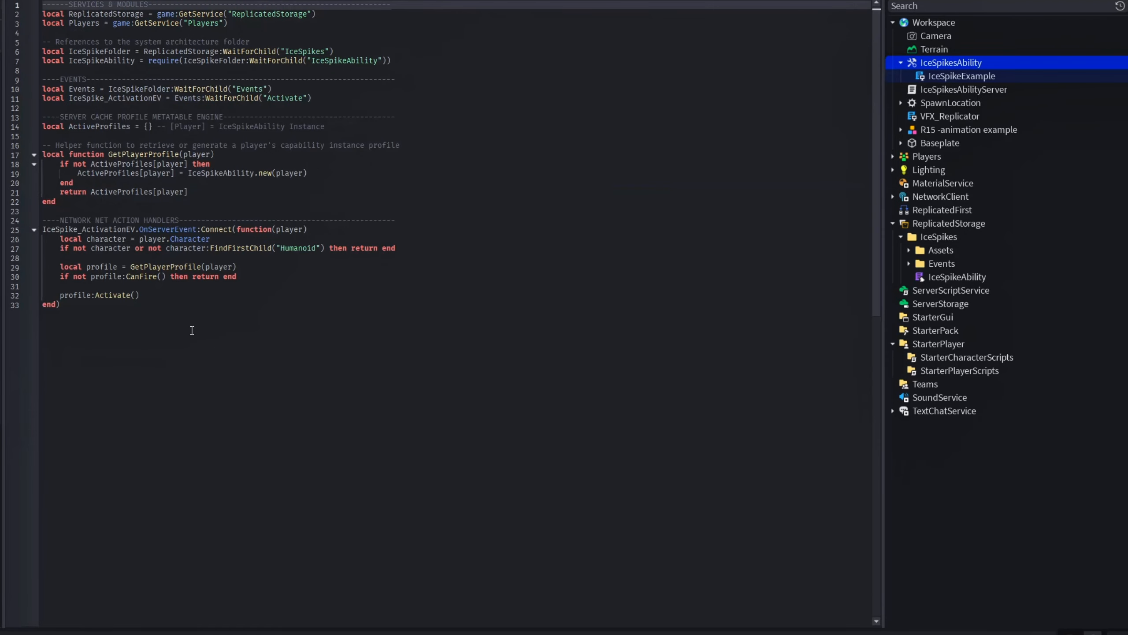
pyautogui.moveTo(192, 331); pyautogui.dragTo(74, 182)
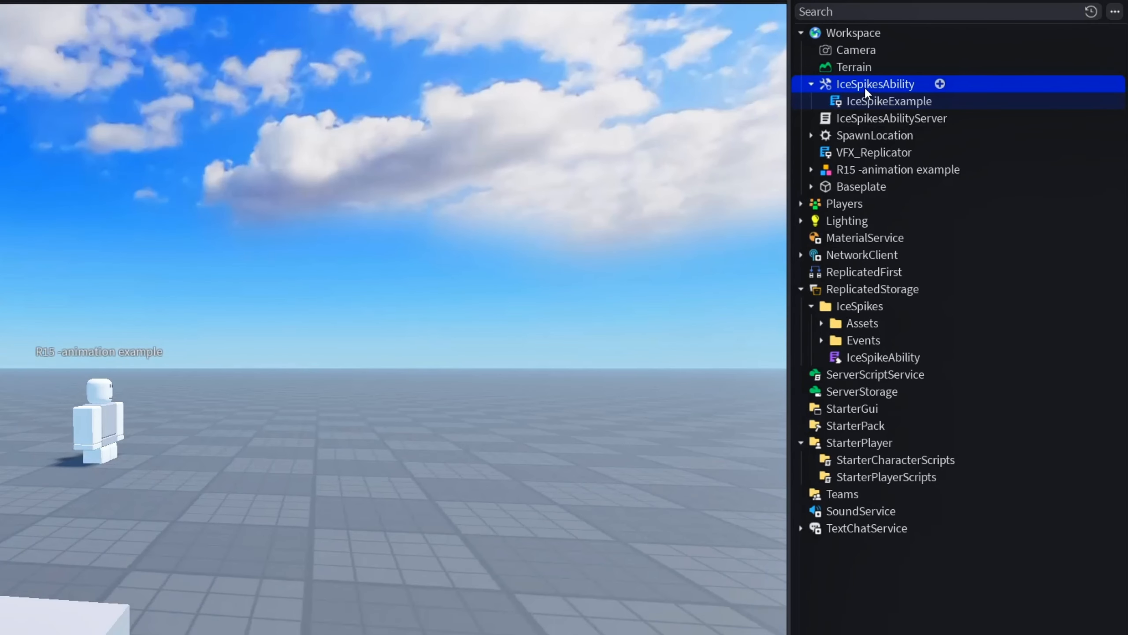
# Move the IceSpikesAbility tool from Workspace into StarterPack
pyautogui.moveTo(942, 64); pyautogui.dragTo(1027, 124)
pyautogui.moveTo(972, 160); pyautogui.dragTo(894, 425)
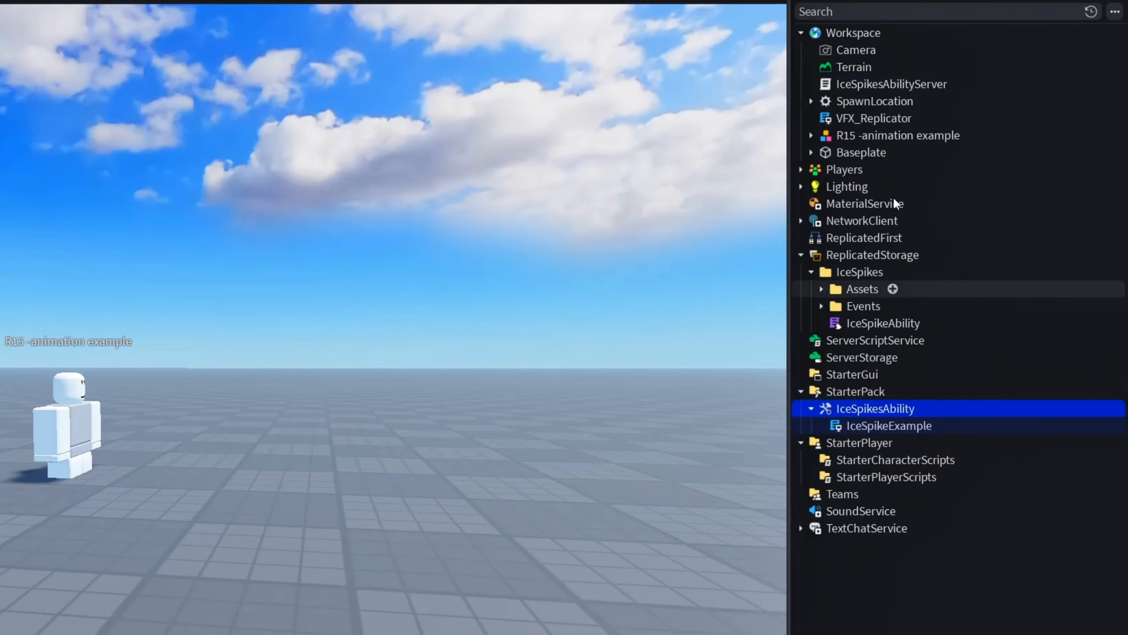
# Move VFX_Replicator into StarterPlayerScripts and IceSpikesAbilityServer into ServerScriptService
pyautogui.moveTo(878, 118); pyautogui.dragTo(860, 477)
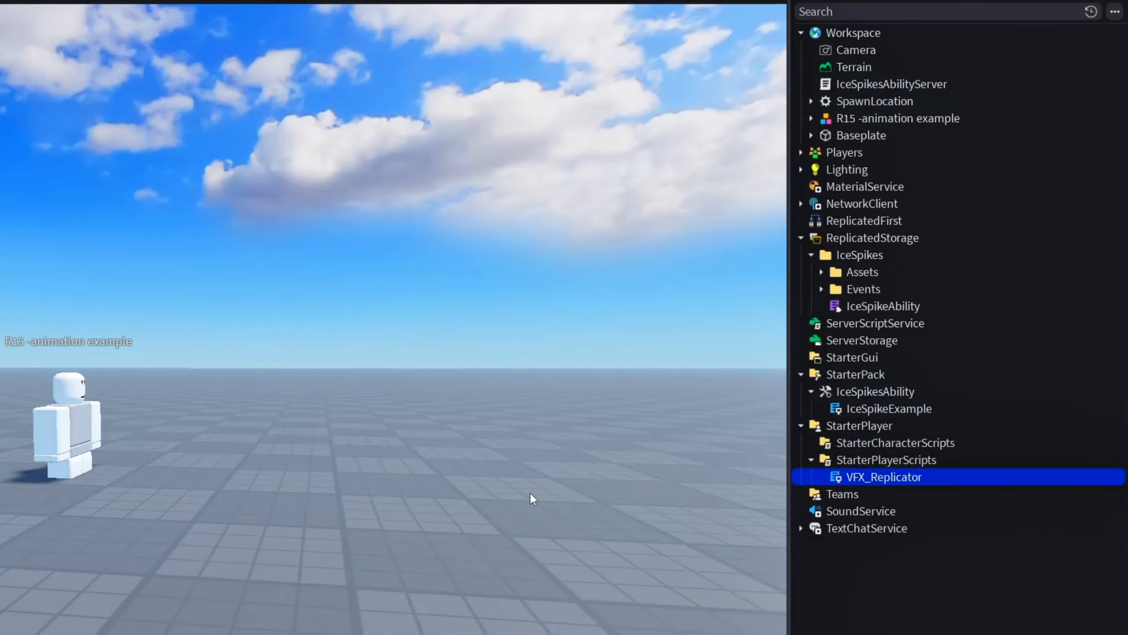
pyautogui.moveTo(873, 81); pyautogui.dragTo(893, 327)
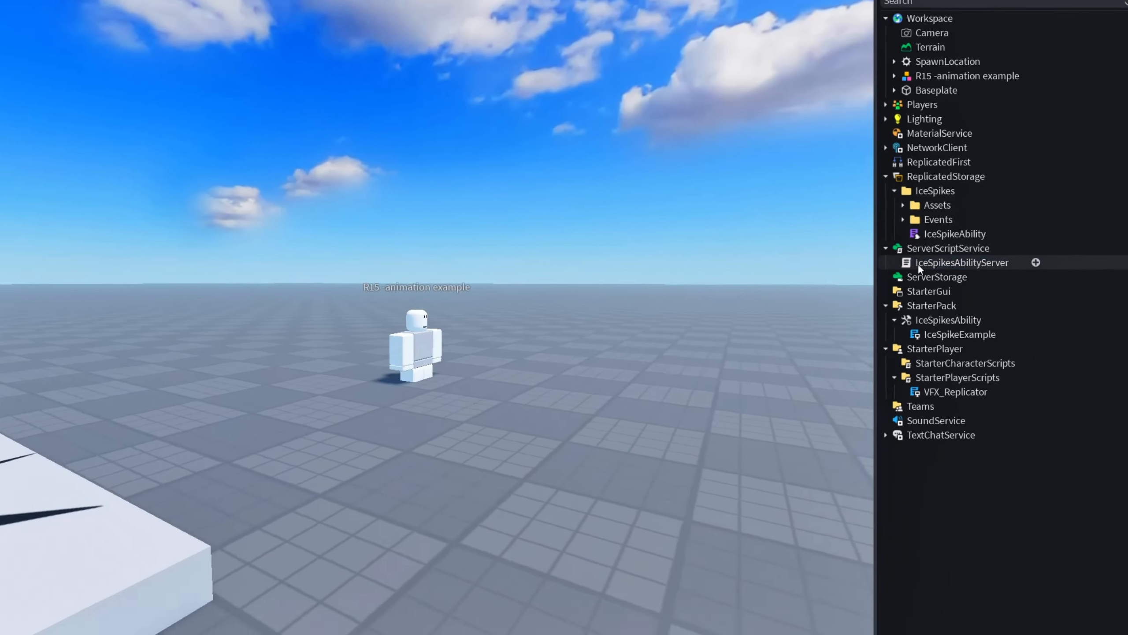
# Open IceSpikesAbilityServer and examine the profile:Activate() call and the line creating a profile with IceSpikeAbility.new(player)
pyautogui.doubleClick(858, 323)
pyautogui.click(236, 286)
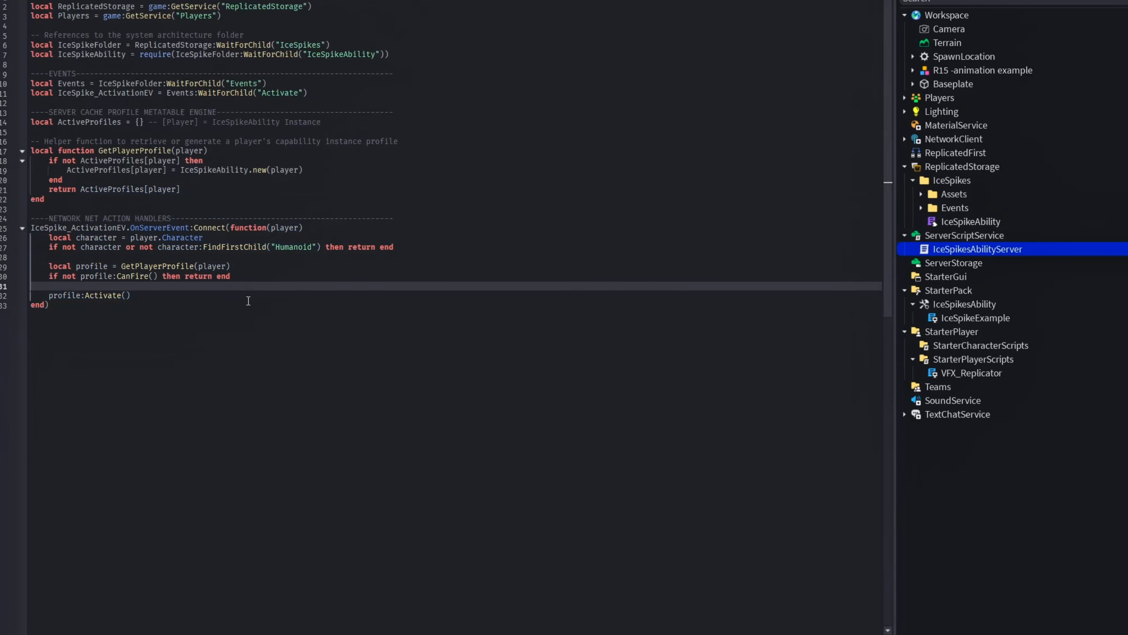
pyautogui.moveTo(248, 301); pyautogui.dragTo(55, 299)
pyautogui.click(182, 305)
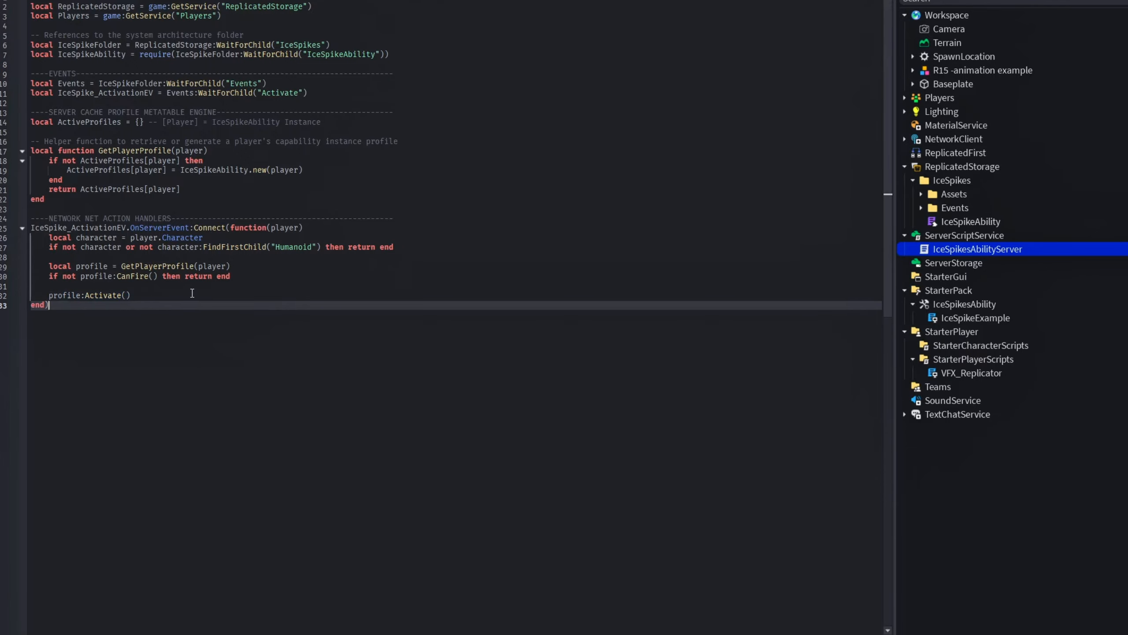
pyautogui.moveTo(192, 294); pyautogui.dragTo(34, 293)
pyautogui.moveTo(165, 292); pyautogui.dragTo(20, 298)
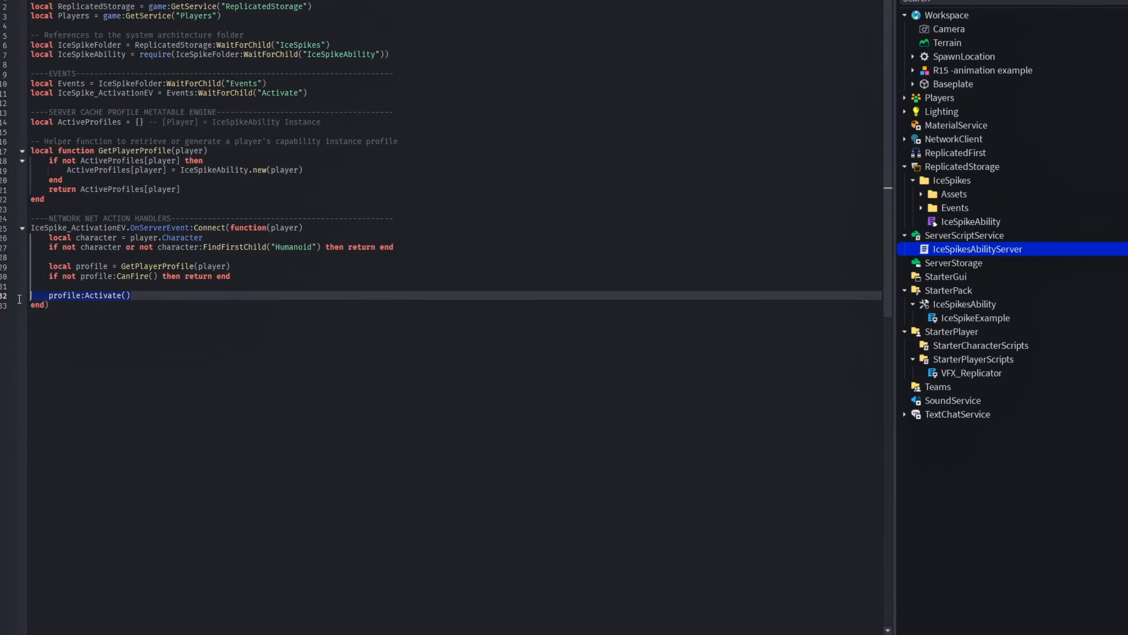
pyautogui.click(204, 196)
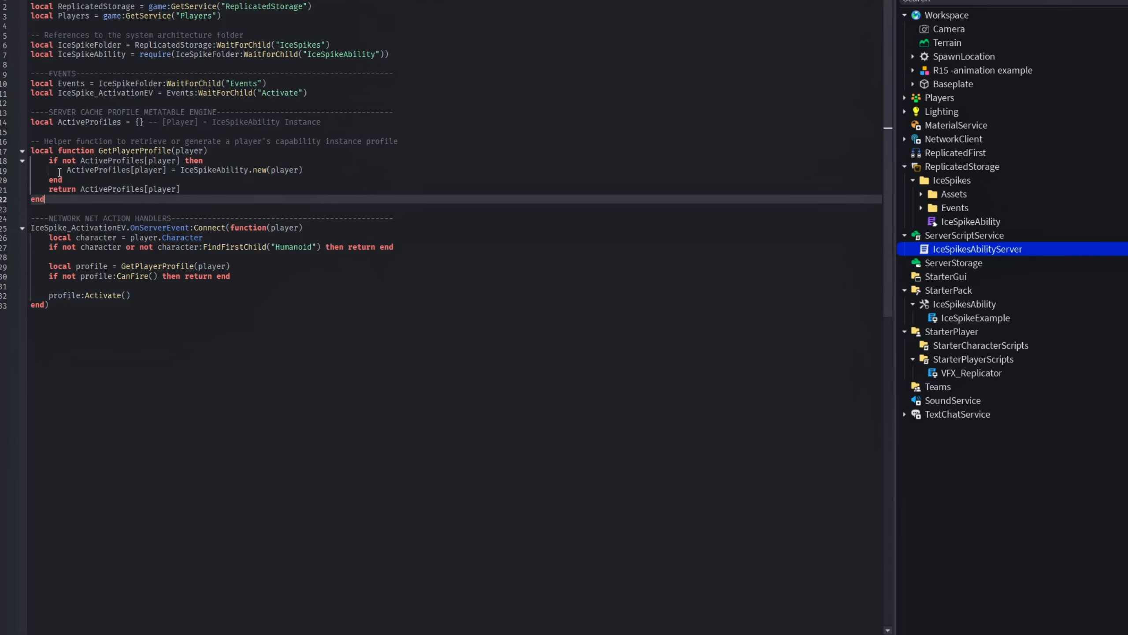
pyautogui.moveTo(67, 172); pyautogui.dragTo(316, 172)
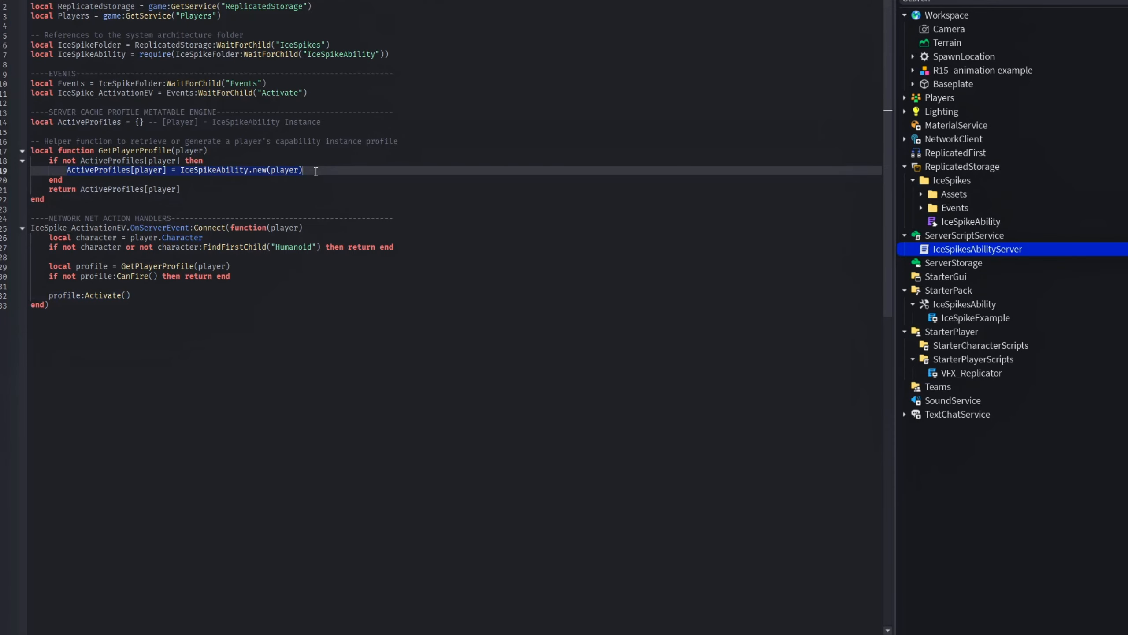
pyautogui.click(183, 190)
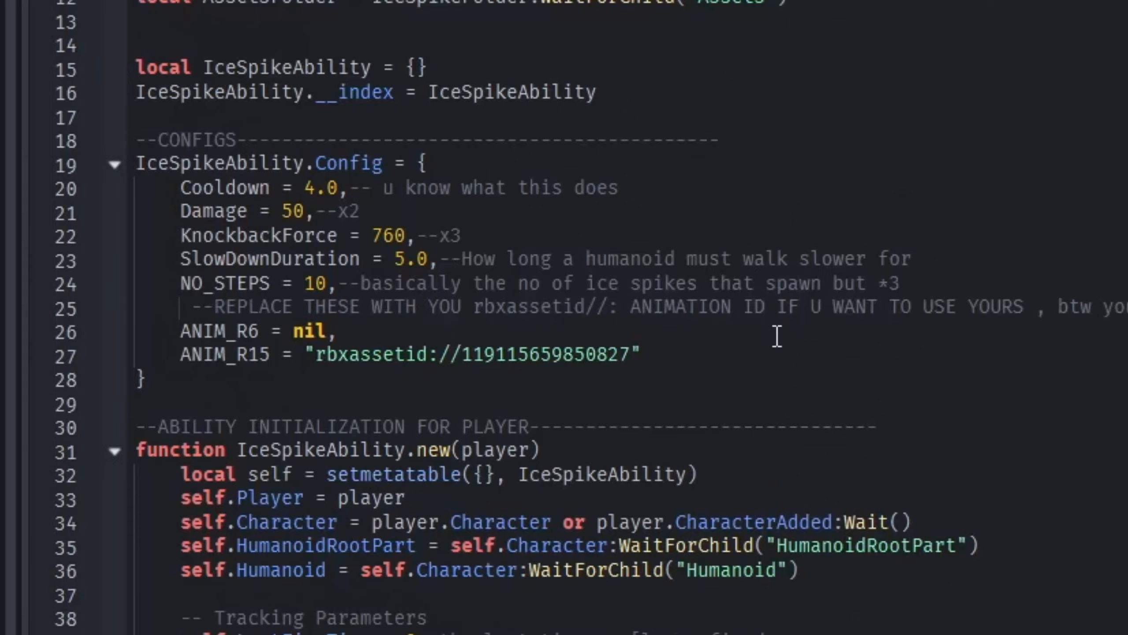
# Try replacing the ANIM_R15 animation ID with nil in the IceSpikeAbility Config table, and undo the replacement
pyautogui.moveTo(603, 343); pyautogui.dragTo(306, 343)
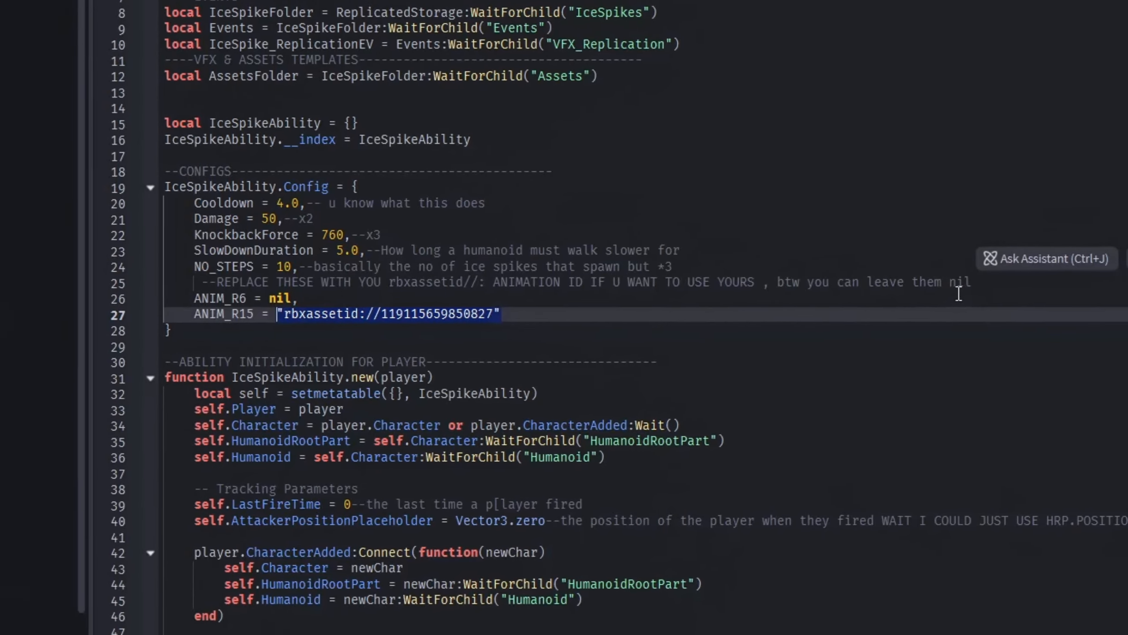
pyautogui.write('nilz')
pyautogui.hotkey('ctrl', 'z')
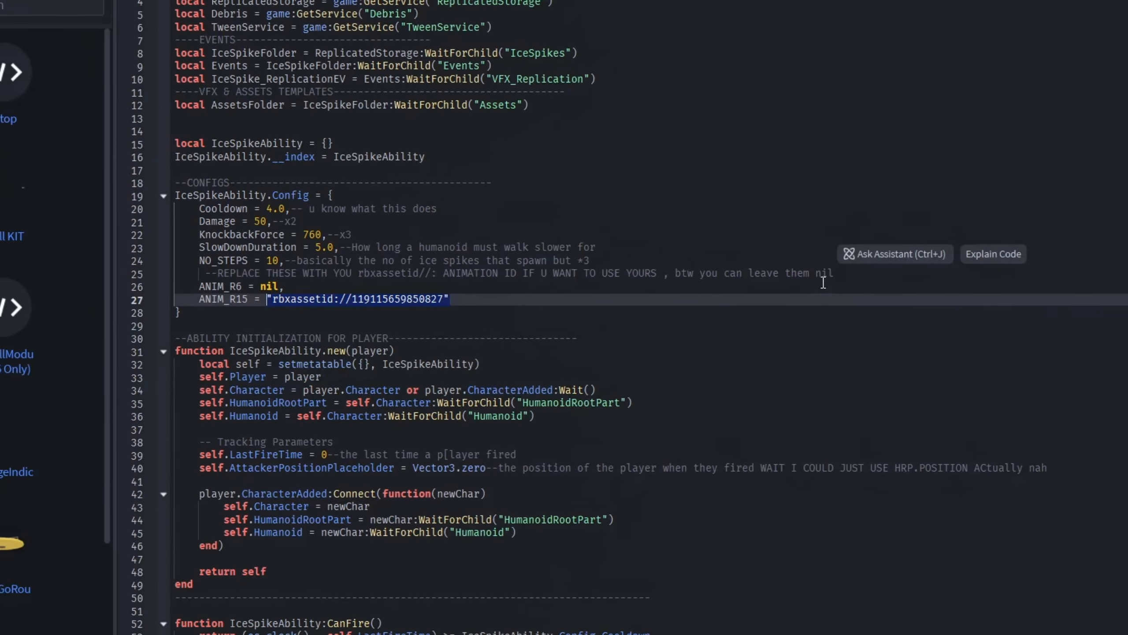
pyautogui.click(746, 313)
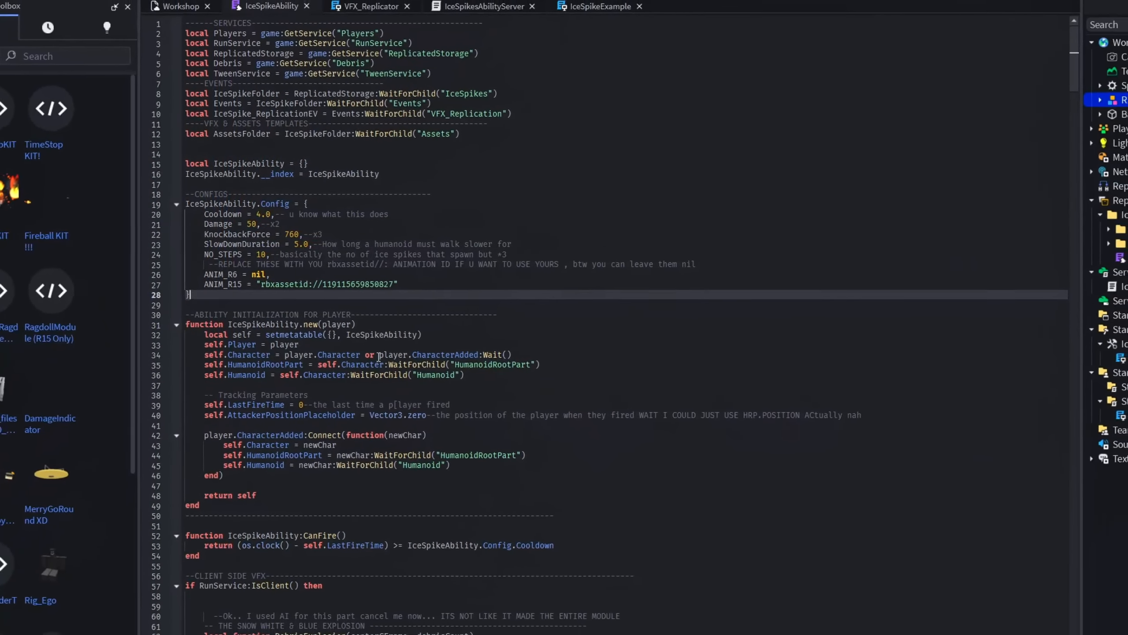
pyautogui.click(340, 325)
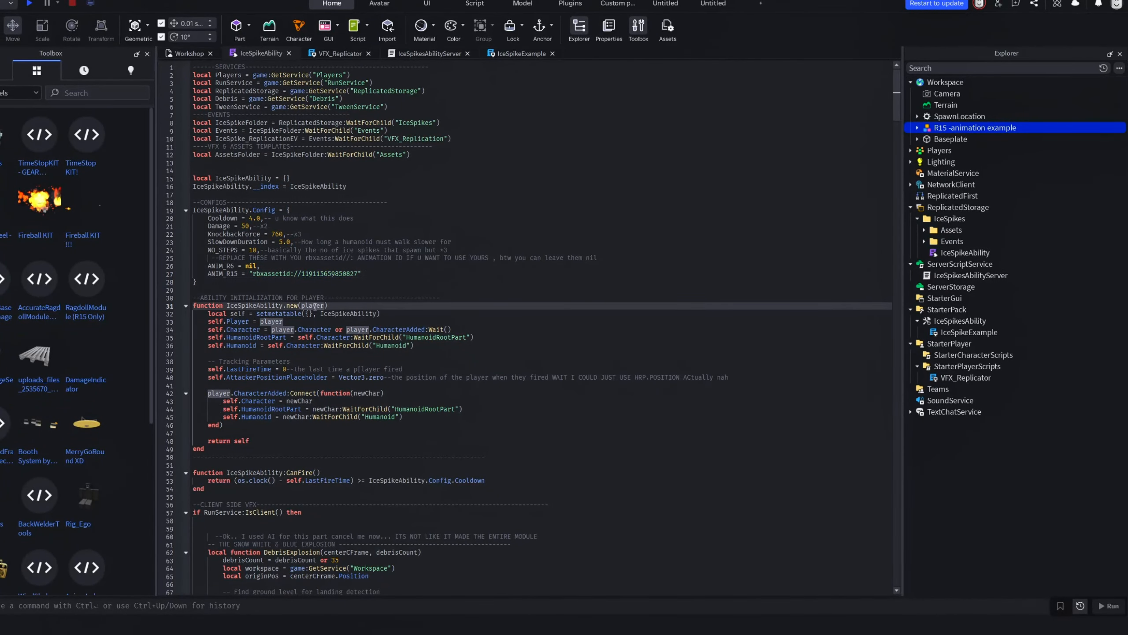
# Return to the Workshop 3D view, open the Clip Editor for animations and close the Toolbox
pyautogui.click(189, 53)
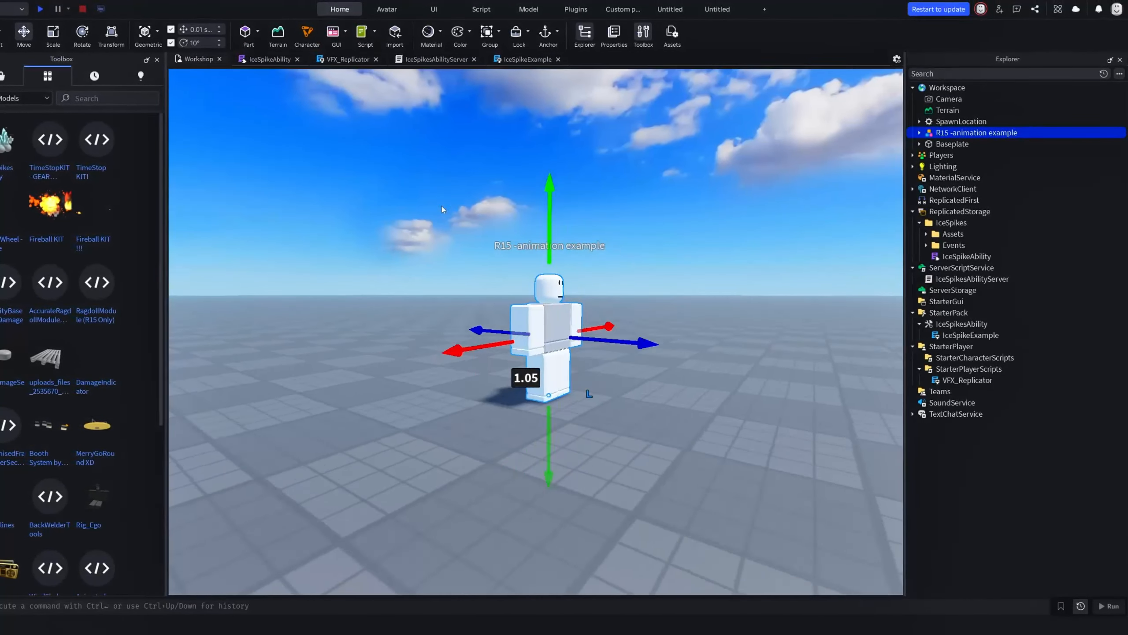
pyautogui.click(387, 8)
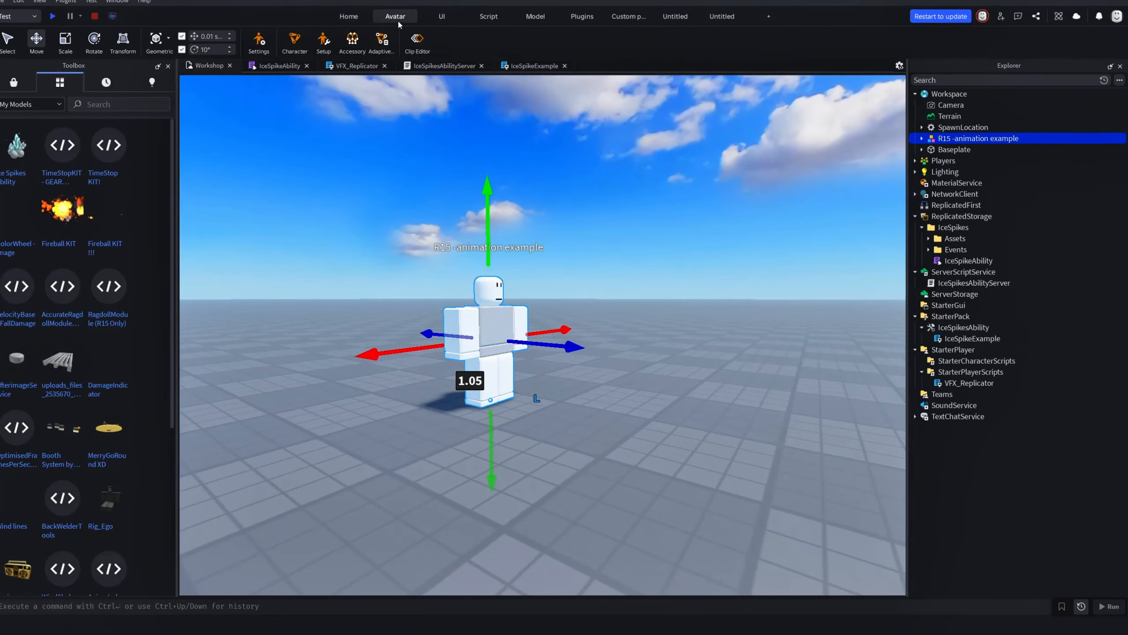
pyautogui.click(190, 85)
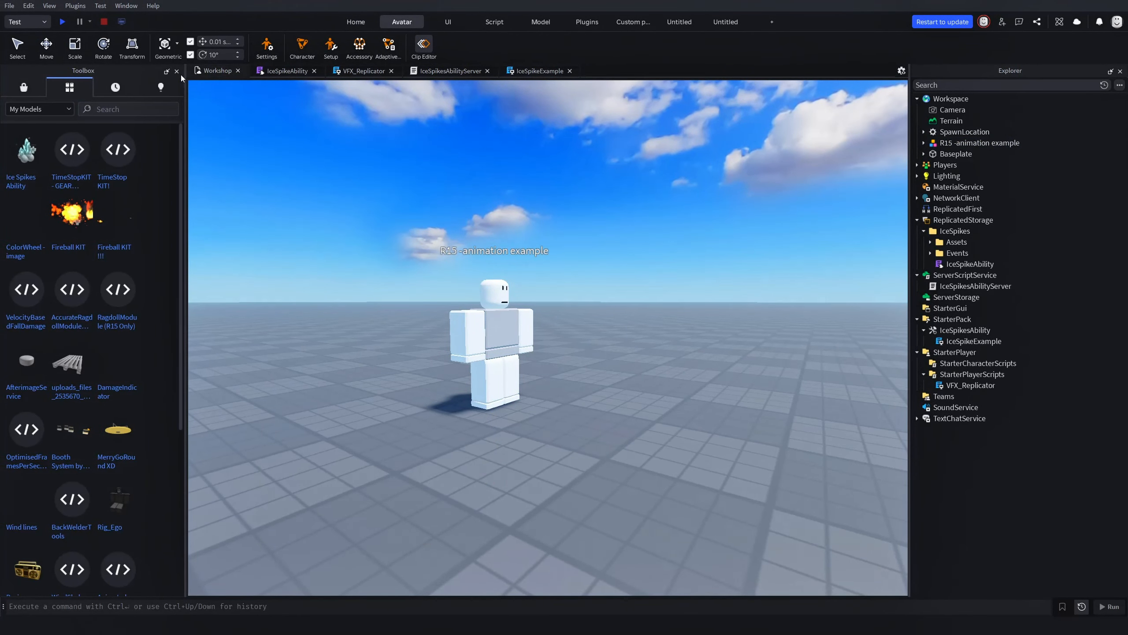
pyautogui.click(429, 44)
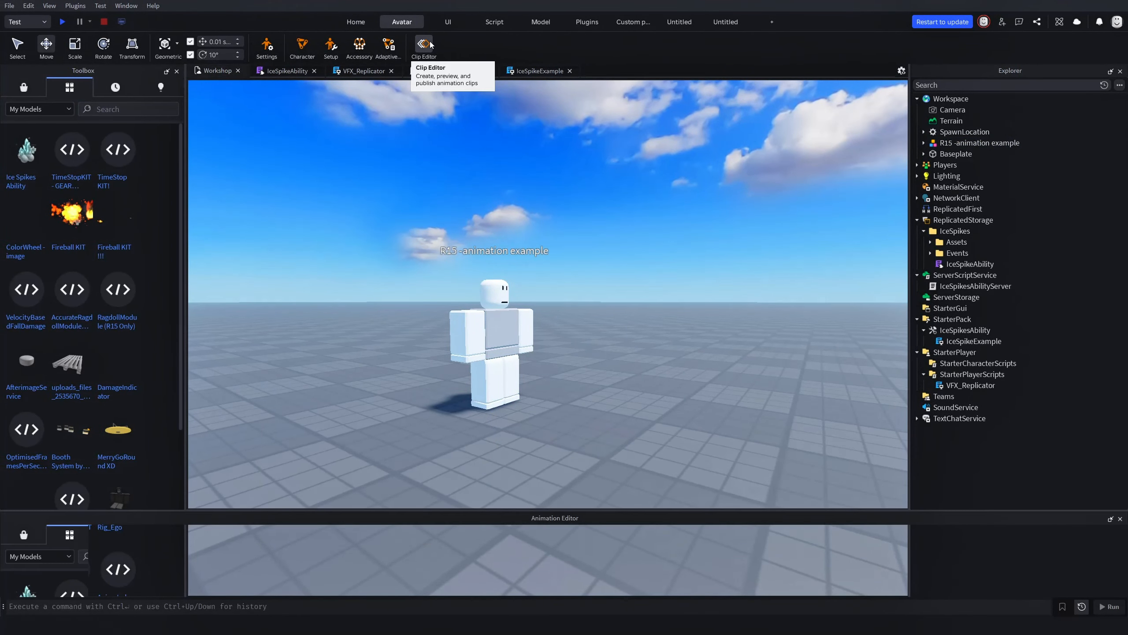
pyautogui.click(178, 72)
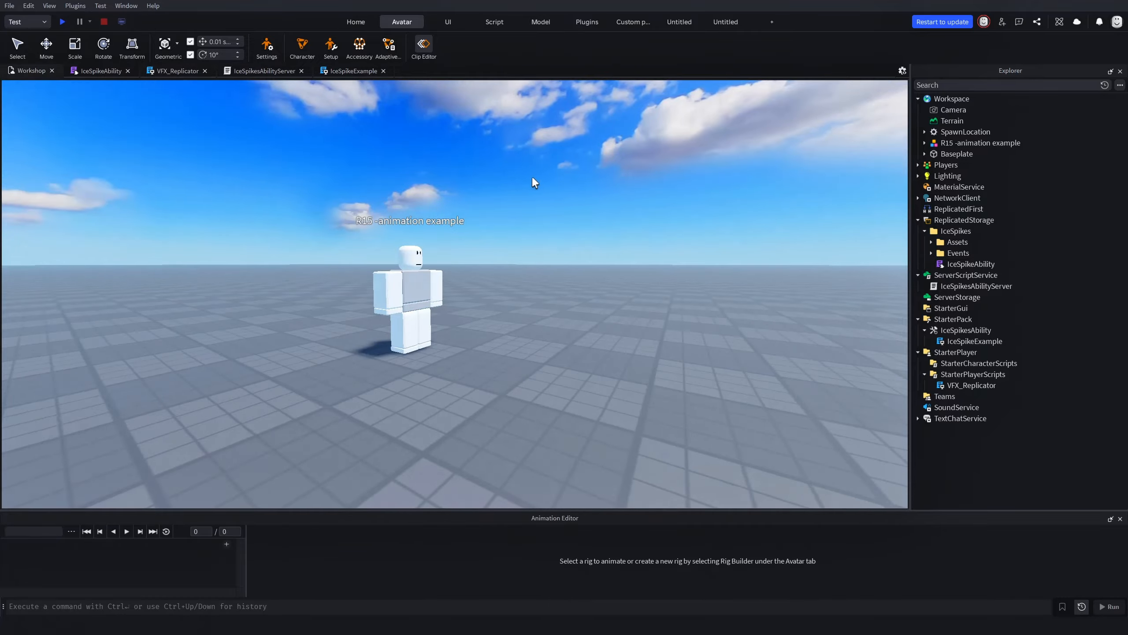
# Select the R15 animation example rig to load its Ice Animation in the Animation Editor
pyautogui.moveTo(532, 176); pyautogui.dragTo(521, 203, button='right')
pyautogui.press('a')
pyautogui.press('w')
pyautogui.click(616, 313)
pyautogui.press('d')
pyautogui.moveTo(739, 344); pyautogui.dragTo(716, 344, button='right')
pyautogui.press('s')
pyautogui.press('space')
pyautogui.moveTo(302, 410); pyautogui.dragTo(316, 410, button='right')
pyautogui.press('a')
pyautogui.press('w')
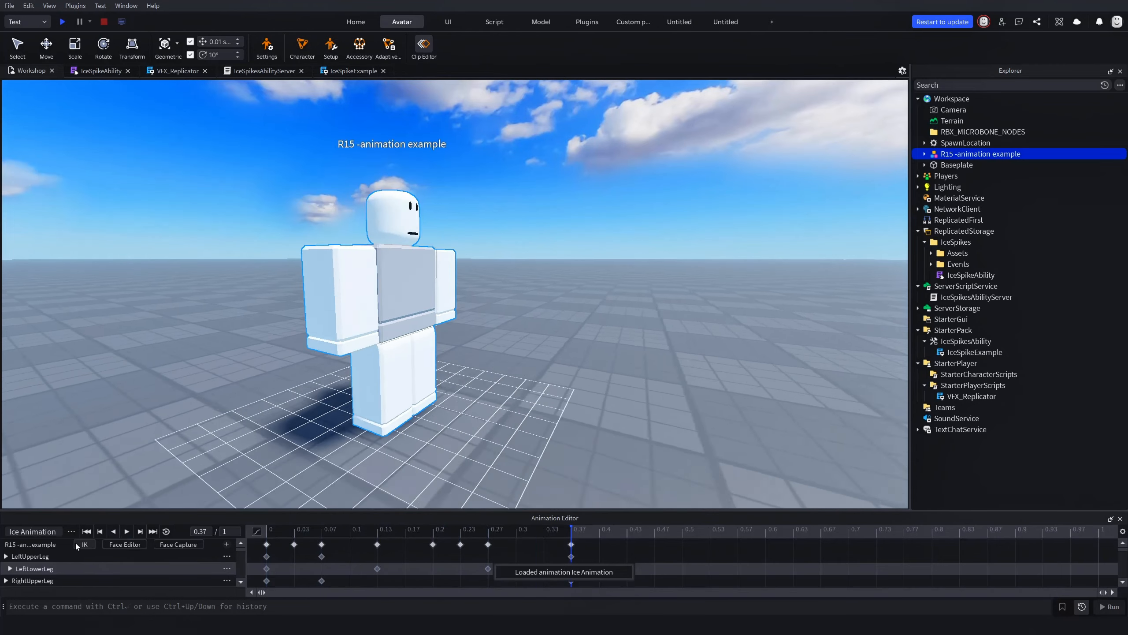
pyautogui.press('s')
pyautogui.click(70, 533)
pyautogui.click(648, 385)
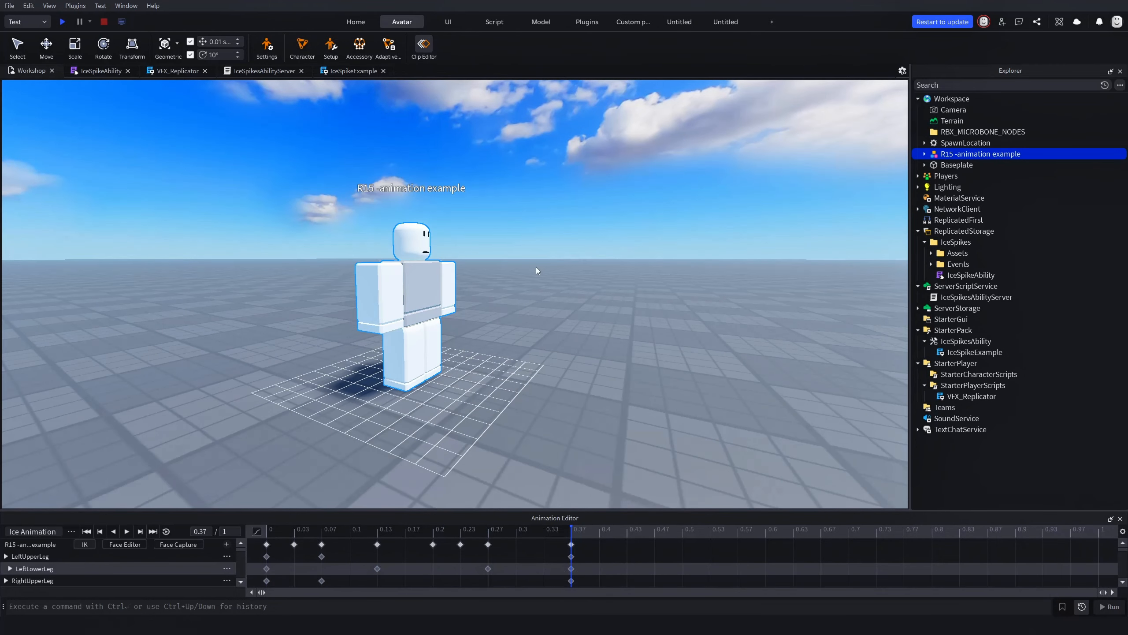
pyautogui.moveTo(537, 268); pyautogui.dragTo(579, 332, button='right')
pyautogui.press('a')
pyautogui.press('space')
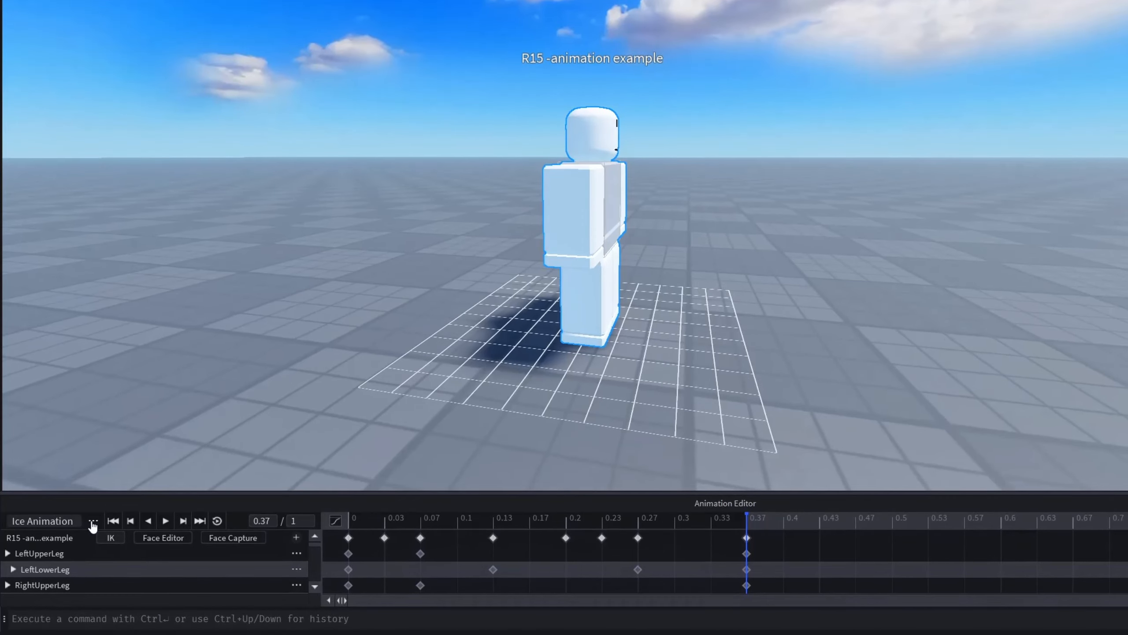
# Check Ice Animation's animation priority, publish it to Roblox under the title Ice Animation, and close the asset configuration dialog
pyautogui.click(81, 526)
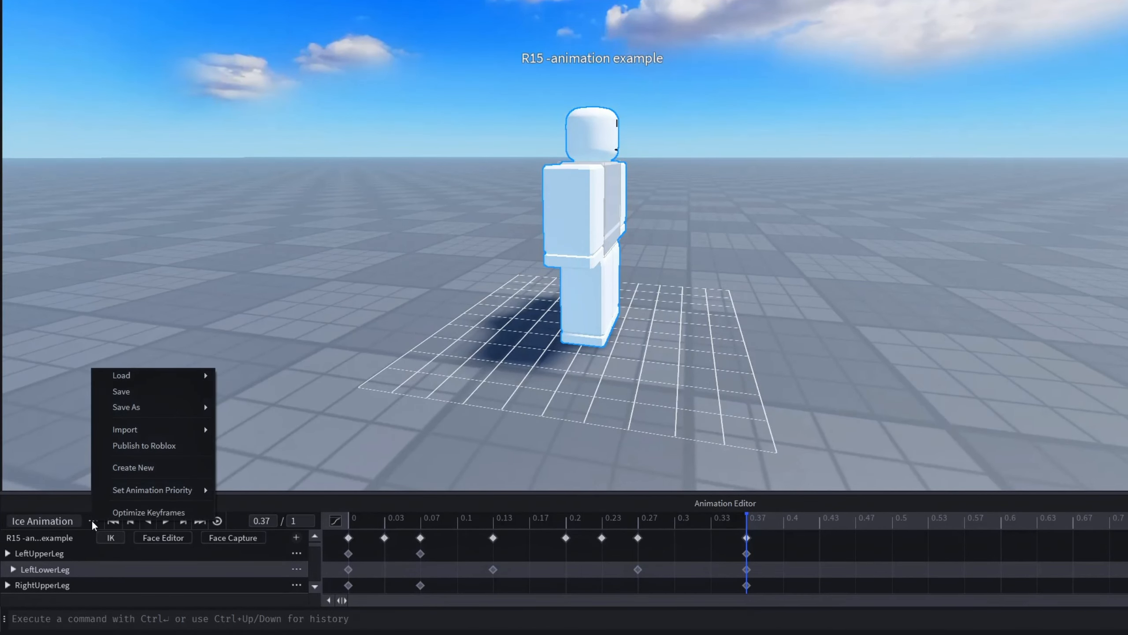
pyautogui.moveTo(126, 494)
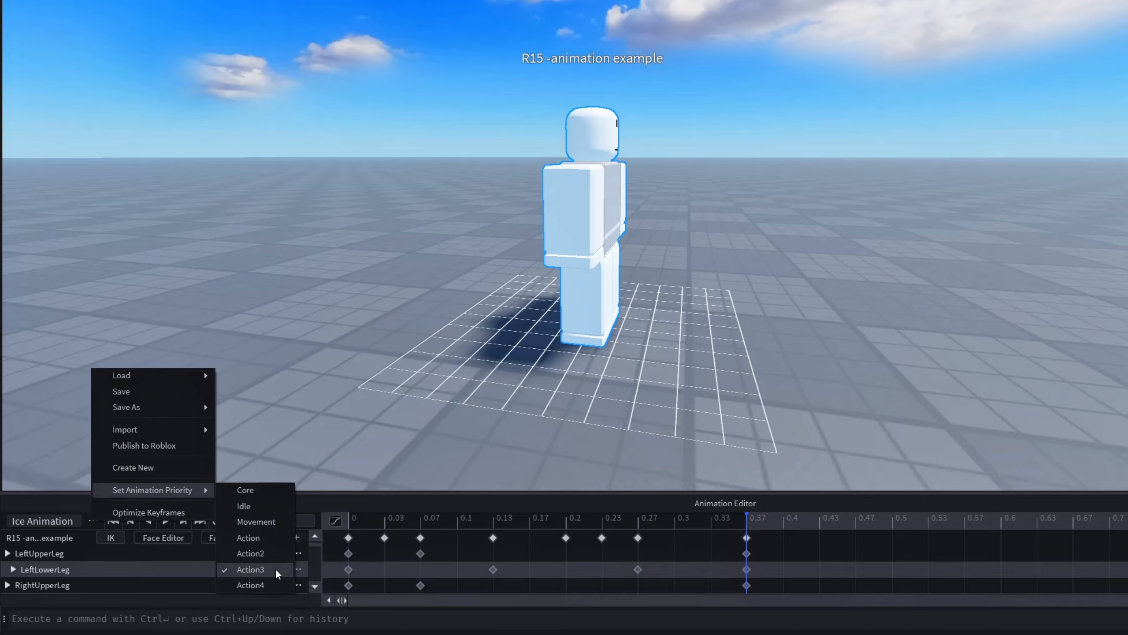
pyautogui.click(201, 446)
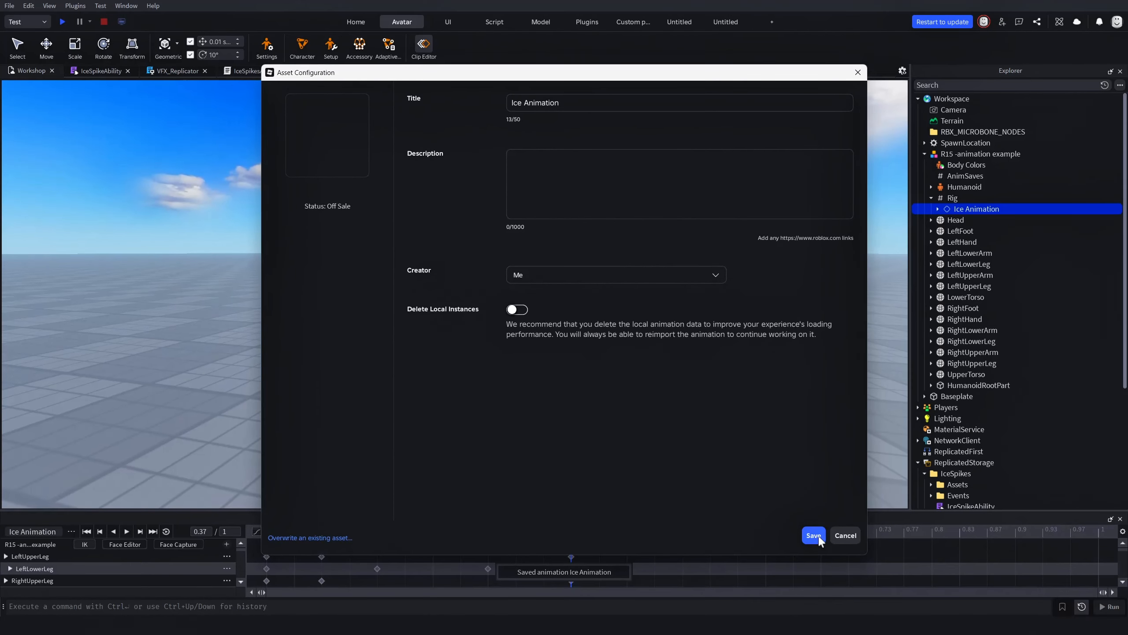
pyautogui.click(818, 535)
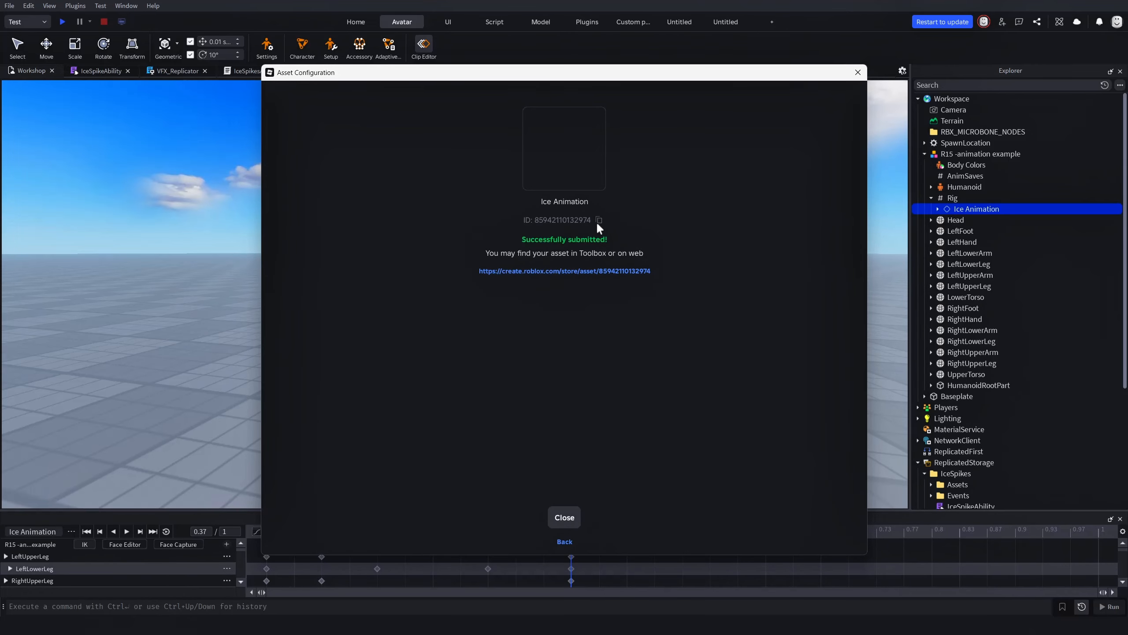
pyautogui.click(564, 517)
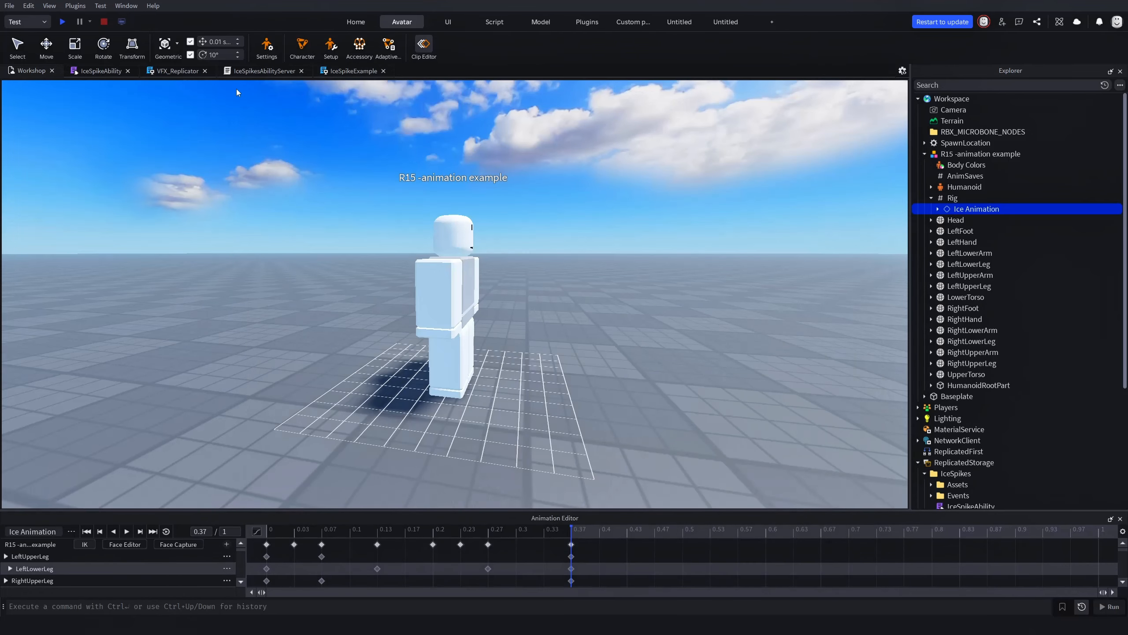
pyautogui.click(89, 71)
pyautogui.click(194, 284)
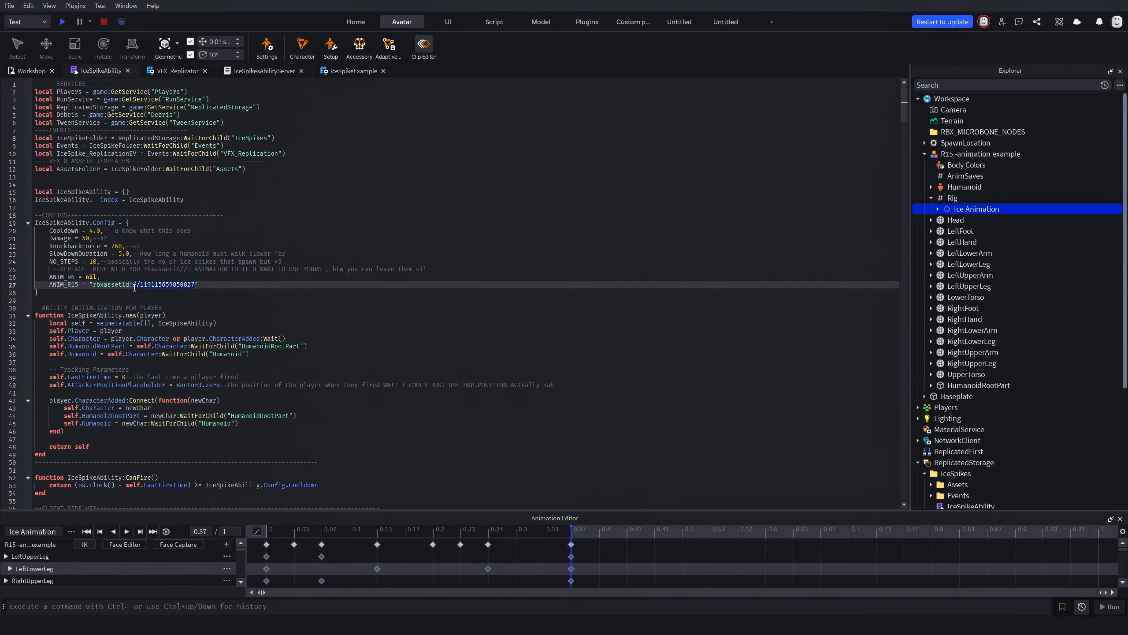
pyautogui.moveTo(135, 287); pyautogui.dragTo(142, 286)
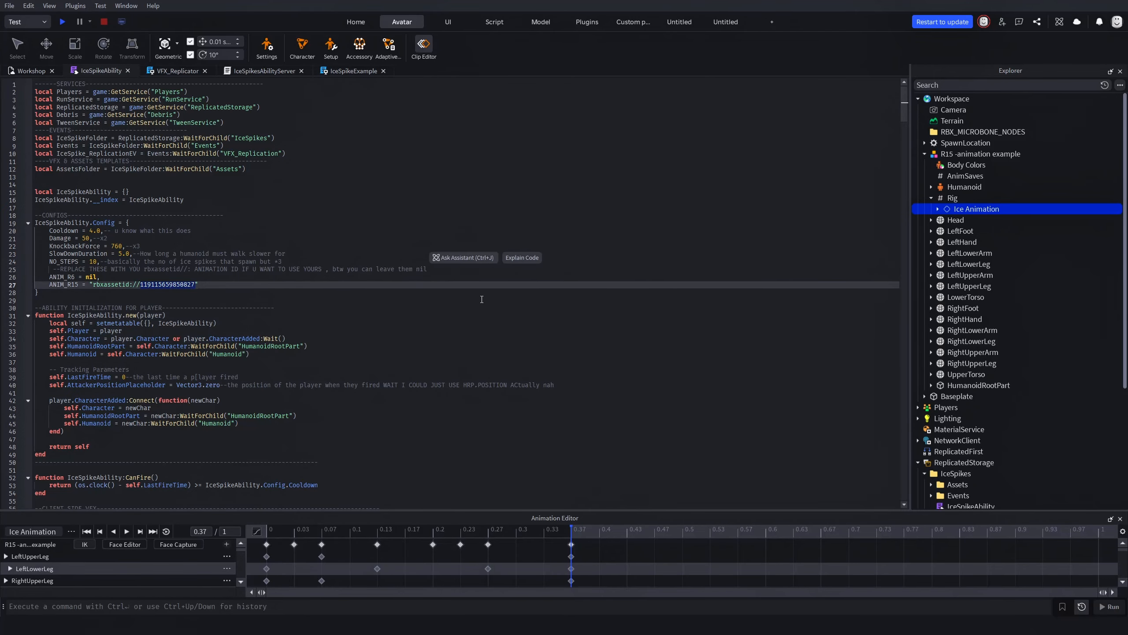
# Return to the Workshop 3D view and delete the R15 animation example rig from Workspace
pyautogui.click(31, 71)
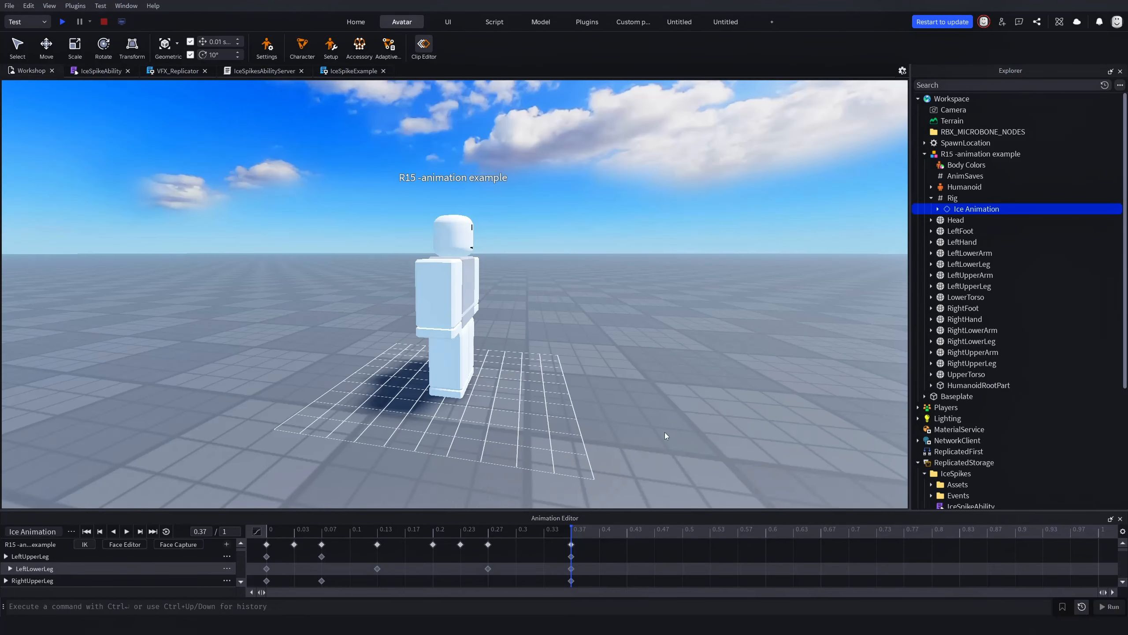
pyautogui.moveTo(665, 434); pyautogui.dragTo(675, 462, button='right')
pyautogui.press('s')
pyautogui.press('d')
pyautogui.click(955, 154)
pyautogui.moveTo(821, 438); pyautogui.dragTo(821, 438, button='right')
pyautogui.press('Delete')
# Search the Creator Store in the Toolbox for "drooling zombie" and place a group of Zombie models in Workspace
pyautogui.moveTo(503, 295); pyautogui.dragTo(502, 297, button='right')
pyautogui.moveTo(645, 297); pyautogui.dragTo(645, 297, button='right')
pyautogui.click(356, 23)
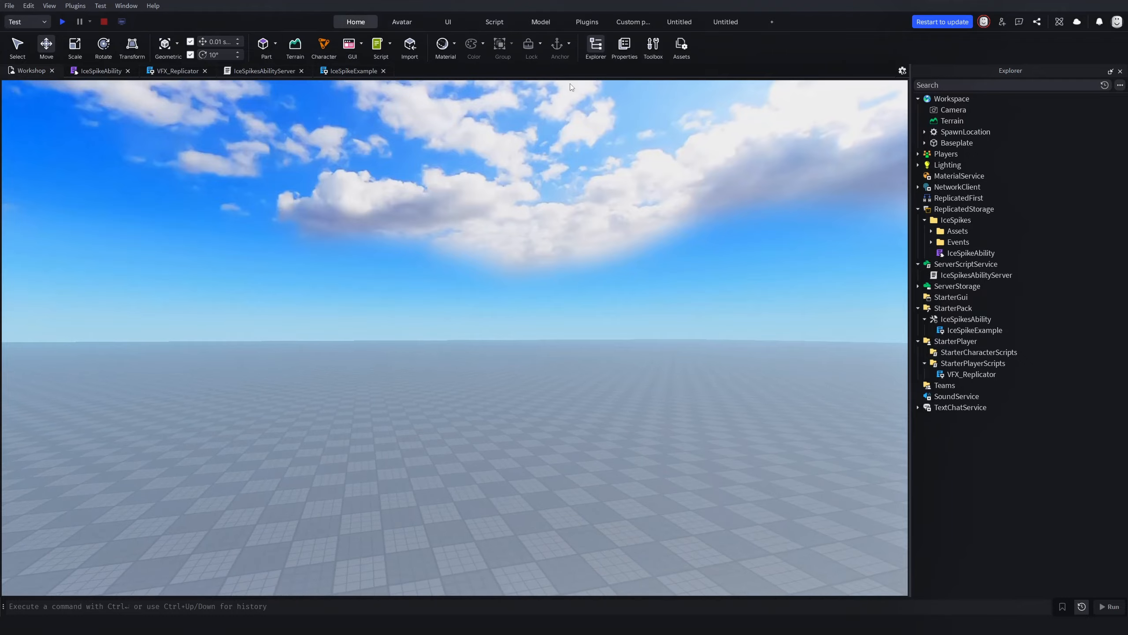
pyautogui.click(648, 57)
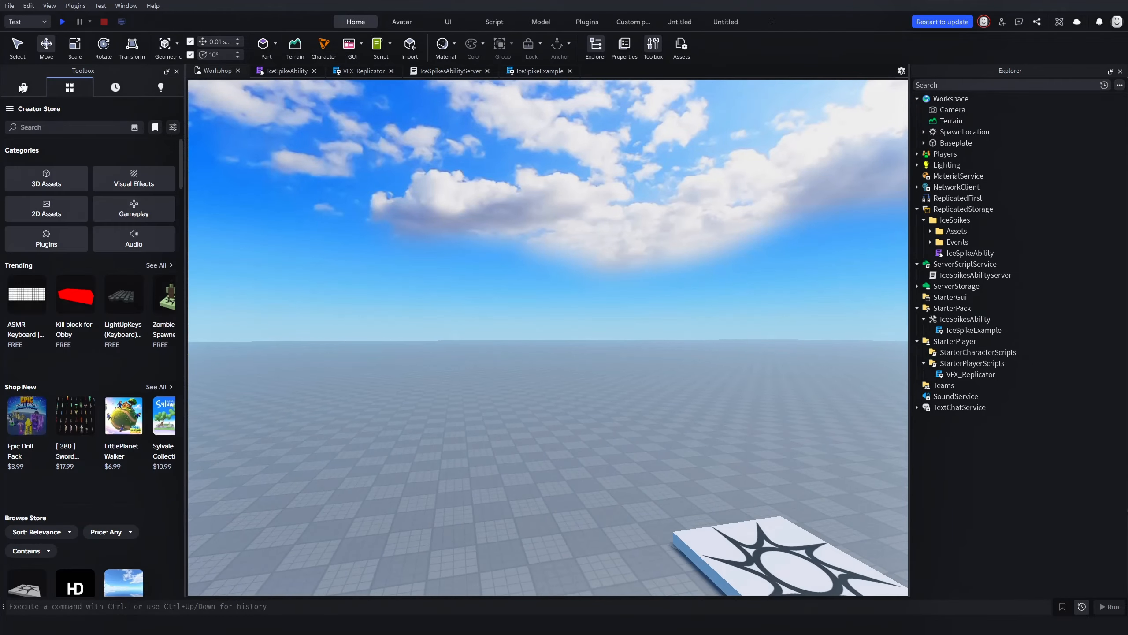
pyautogui.click(74, 130)
pyautogui.write('drooling zombie')
pyautogui.press('Return')
pyautogui.moveTo(450, 215); pyautogui.dragTo(449, 214, button='right')
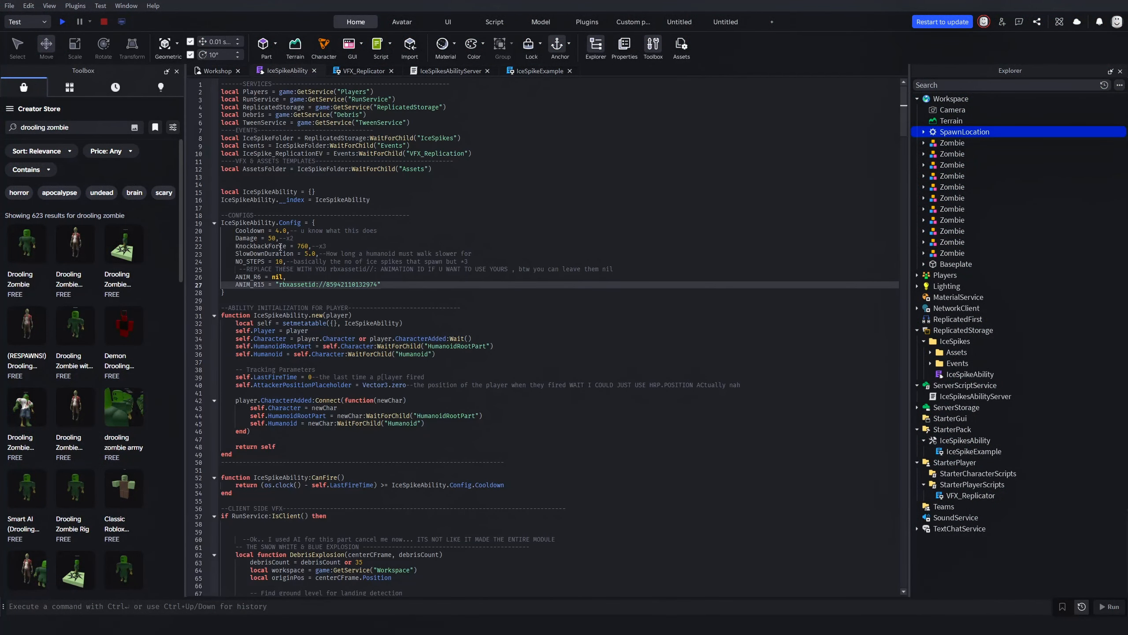
# Set KnockbackForce to 9000 and edit the Damage value in the IceSpikeAbility Config table, returning to the Workshop view
pyautogui.click(306, 247)
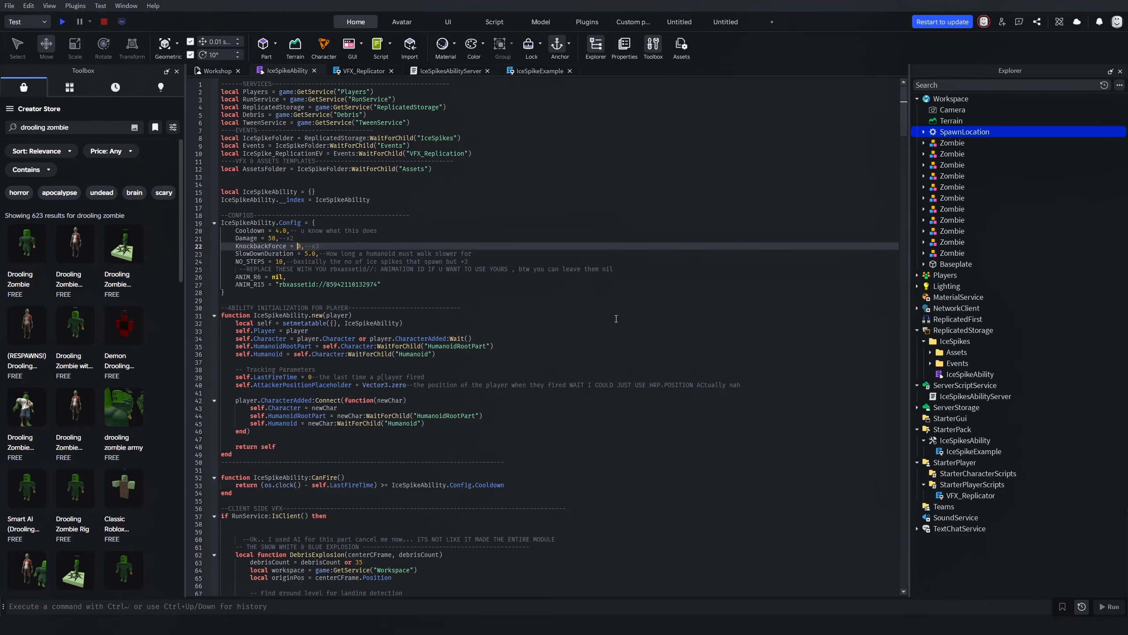
pyautogui.press('Up')
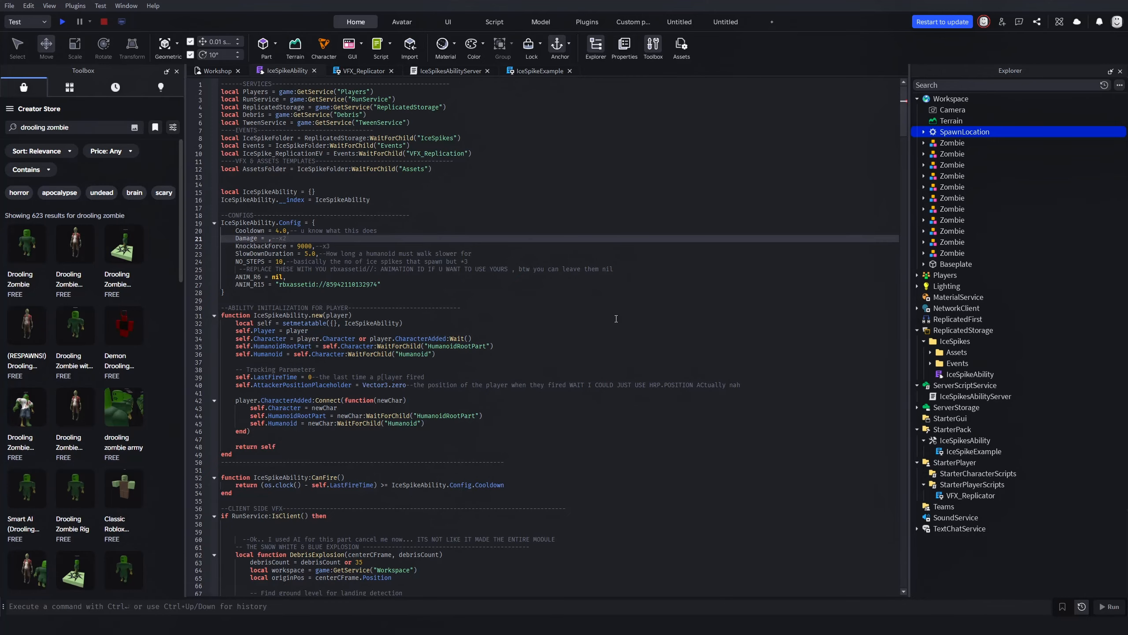
pyautogui.click(210, 71)
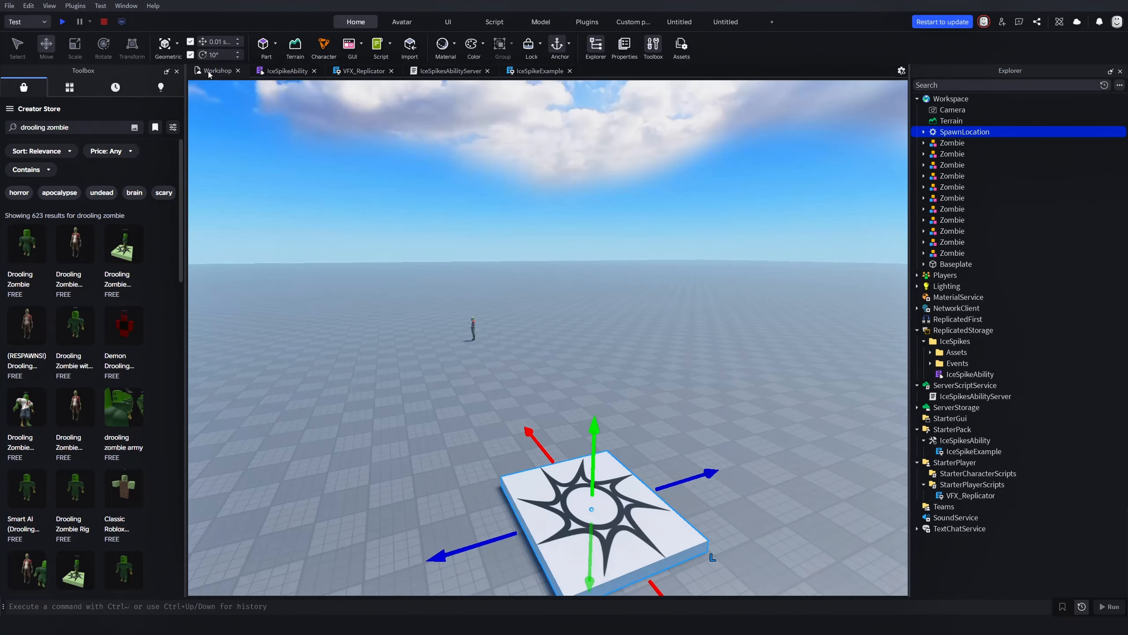
# Close the Toolbox, select all the Zombie models beyond the spawn pad and duplicate them twice
pyautogui.click(178, 74)
pyautogui.click(485, 305)
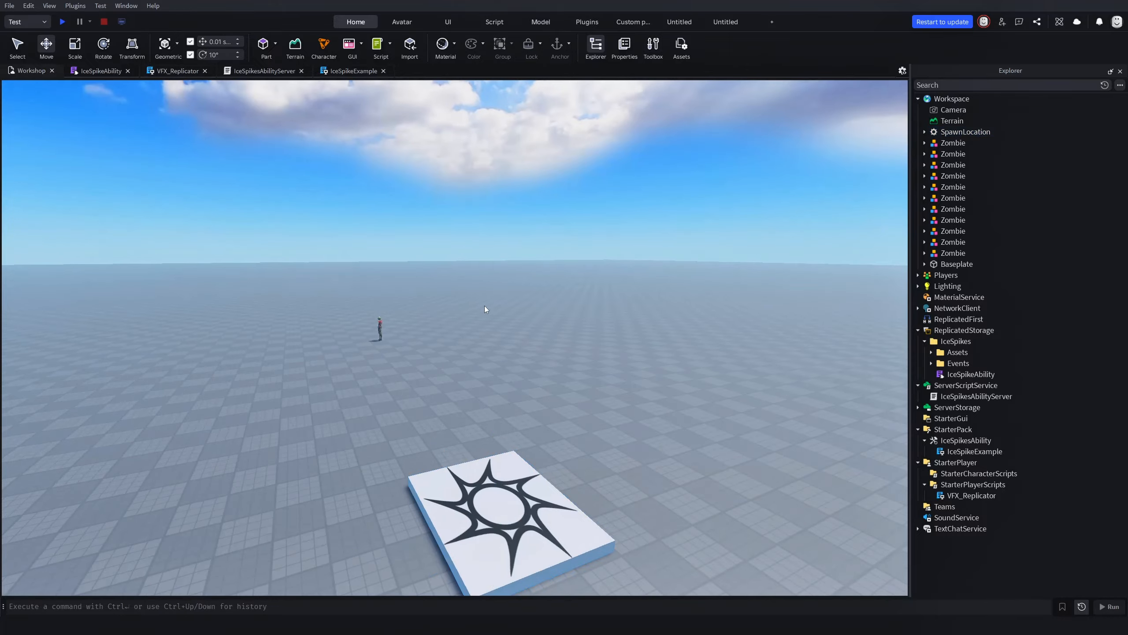
pyautogui.press('w')
pyautogui.moveTo(485, 305); pyautogui.dragTo(489, 305, button='right')
pyautogui.press('s')
pyautogui.press('w')
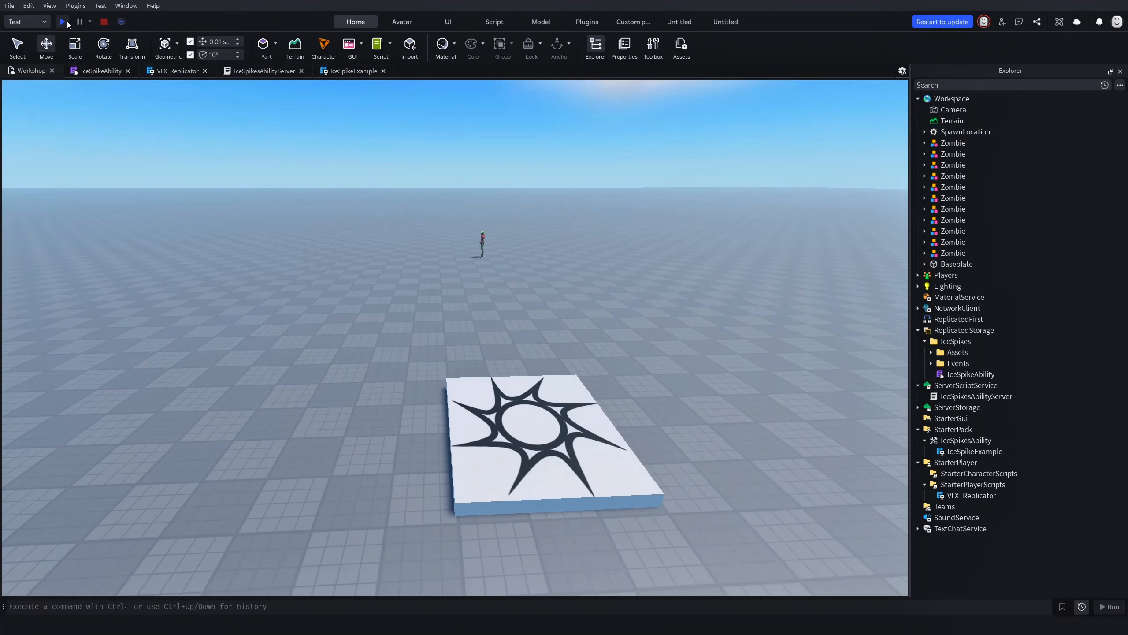
pyautogui.moveTo(455, 256); pyautogui.dragTo(506, 222)
pyautogui.hotkey('ctrl', 'd')
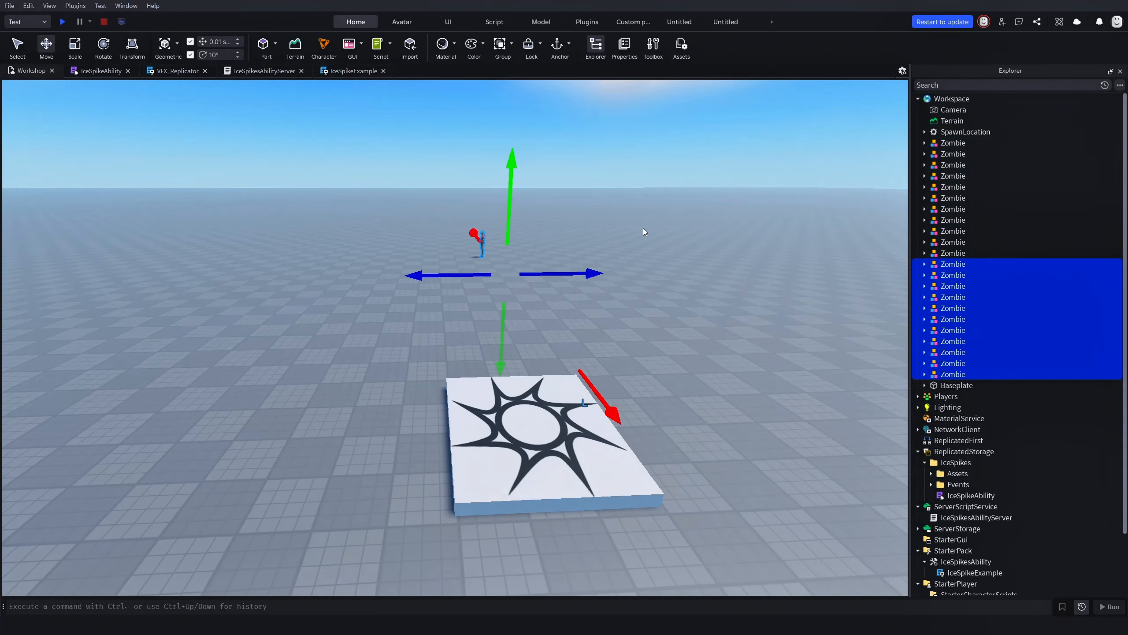
pyautogui.hotkey('ctrl', 'd')
pyautogui.click(644, 227)
# Start a playtest of the place and open the Developer Console
pyautogui.press('s')
pyautogui.press('s')
pyautogui.moveTo(492, 410); pyautogui.dragTo(355, 518)
pyautogui.click(632, 245)
pyautogui.press('w')
pyautogui.press('a')
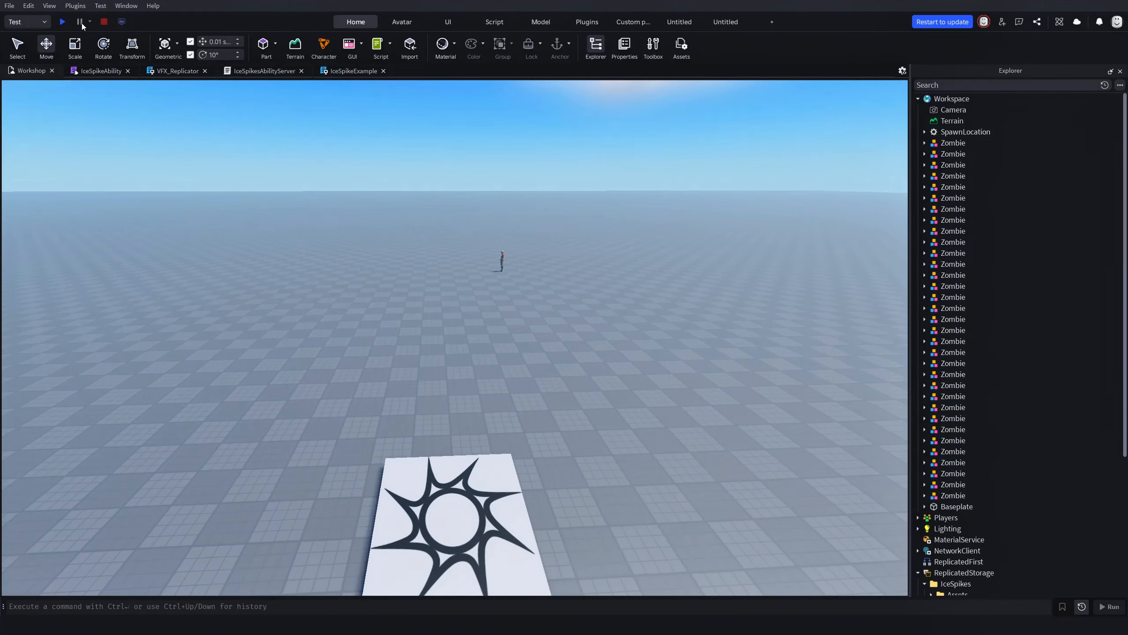
pyautogui.press('s')
pyautogui.click(63, 21)
pyautogui.press('F9')
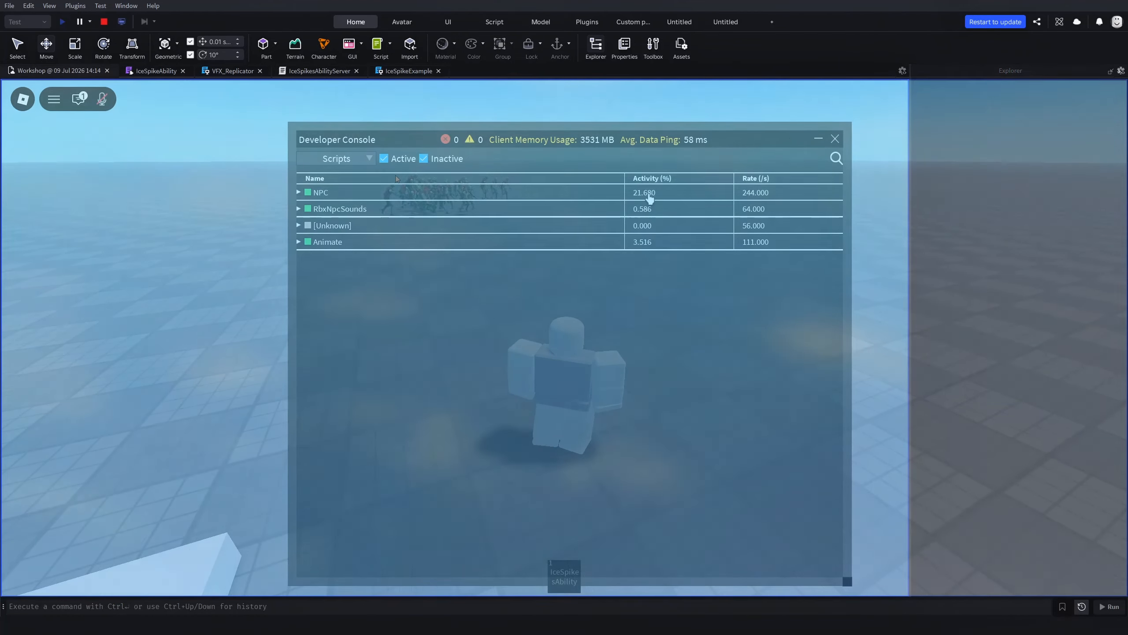
# Face the character toward the zombie horde and fire the Ice Spikes ability to test its effect and script activity
pyautogui.press('w')
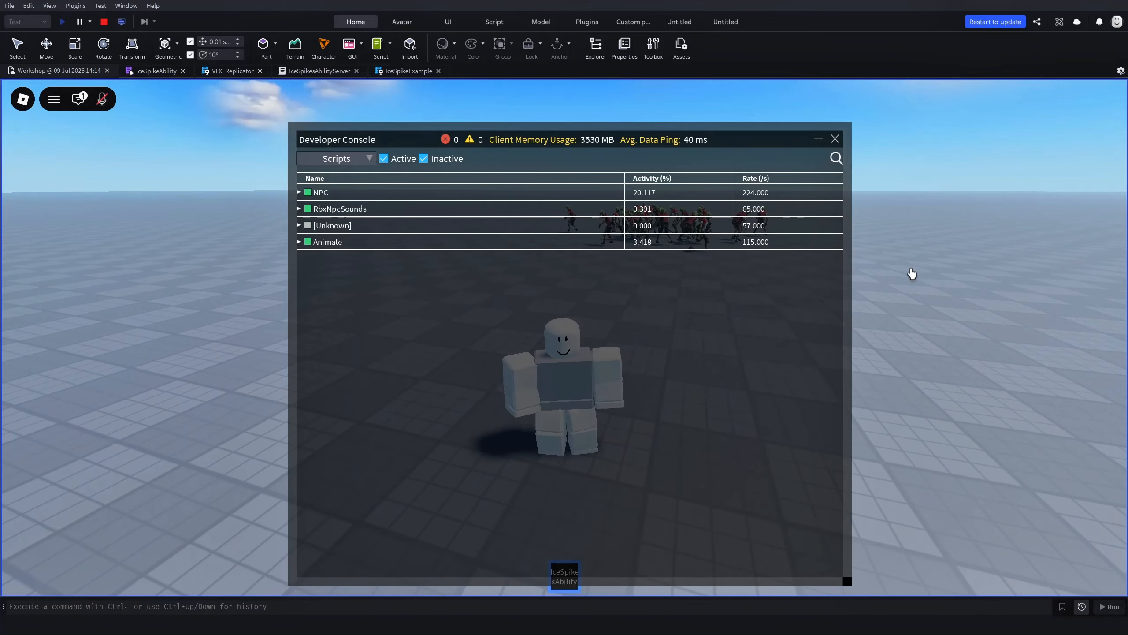
pyautogui.moveTo(912, 273); pyautogui.dragTo(912, 274, button='right')
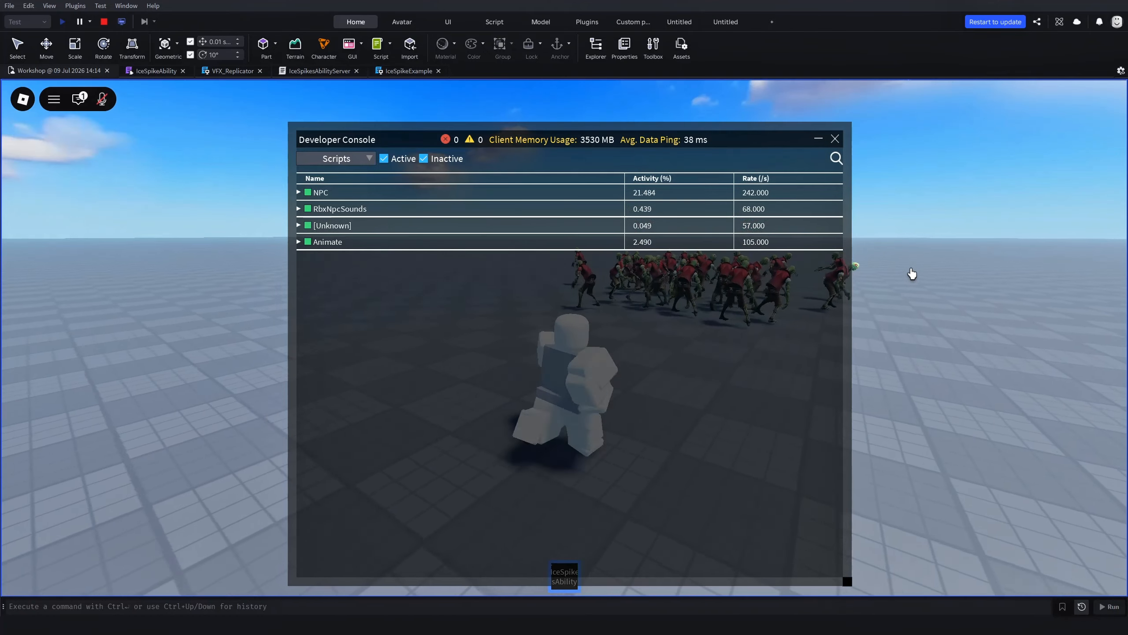
pyautogui.click(912, 273)
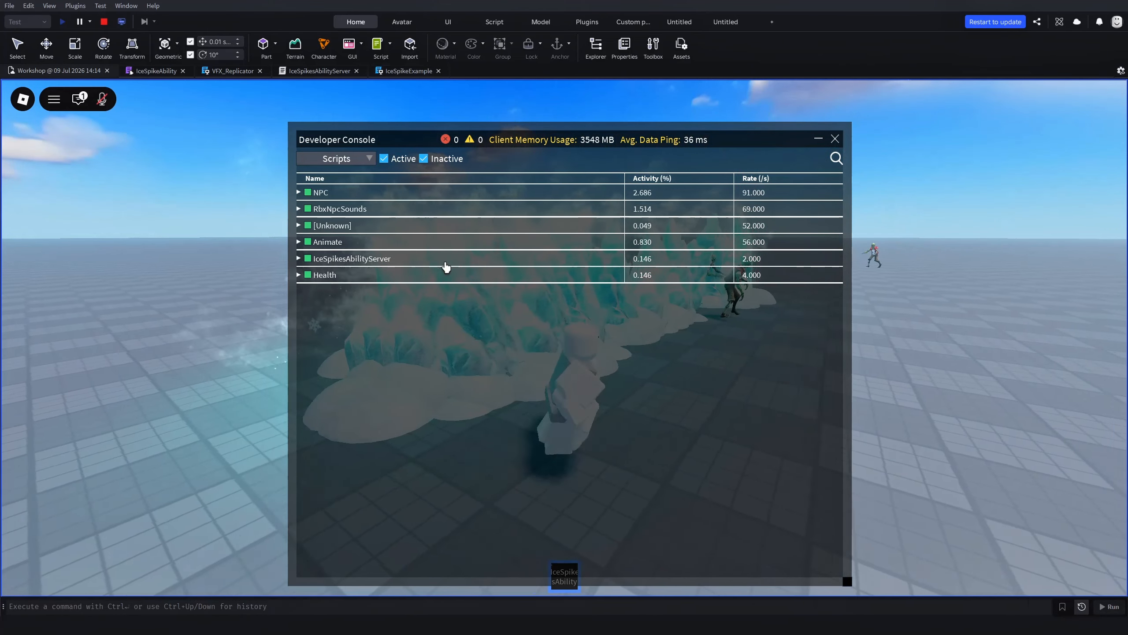
pyautogui.click(970, 330)
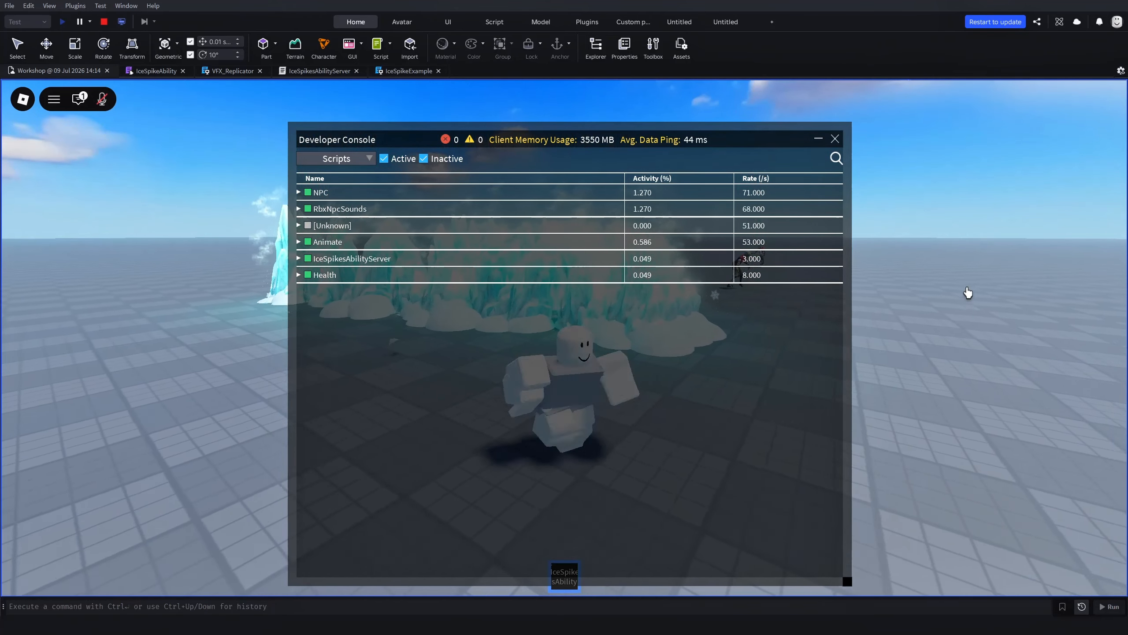
# Close the Developer Console and test the Ice Spikes ability again while moving around the remaining zombies
pyautogui.press('d')
pyautogui.moveTo(968, 292); pyautogui.dragTo(968, 293, button='right')
pyautogui.scroll(-3, 969, 292)
pyautogui.press('F9')
pyautogui.click(968, 293)
pyautogui.press('a')
pyautogui.press('w')
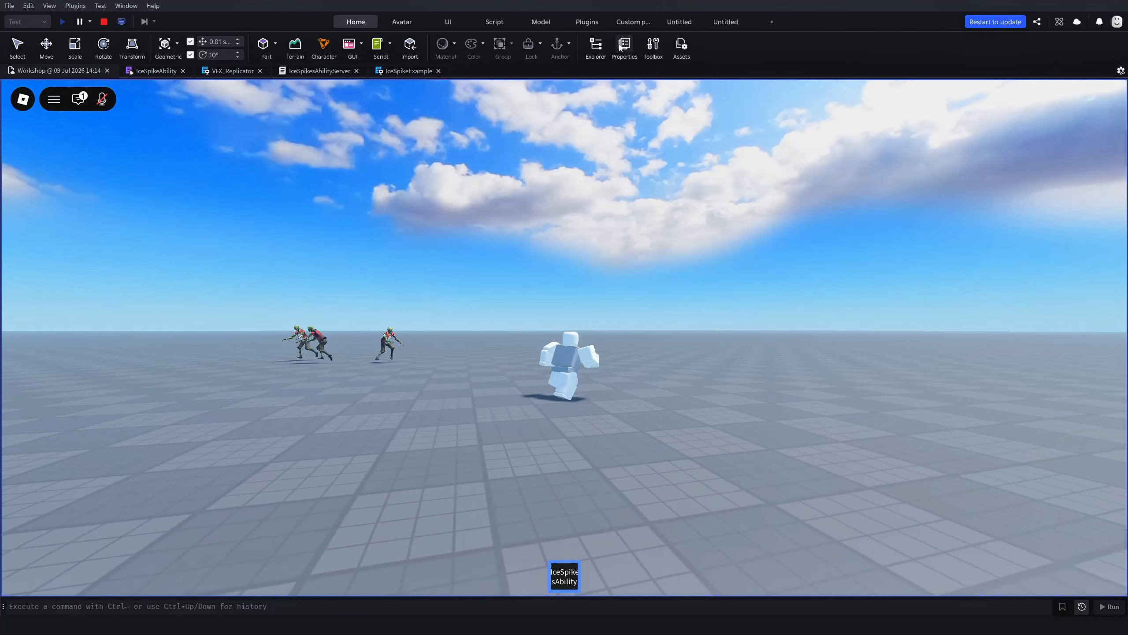
# Show the Properties and Explorer windows and set Lighting's TimeOfDay to 0 in the running playtest
pyautogui.click(624, 48)
pyautogui.click(596, 48)
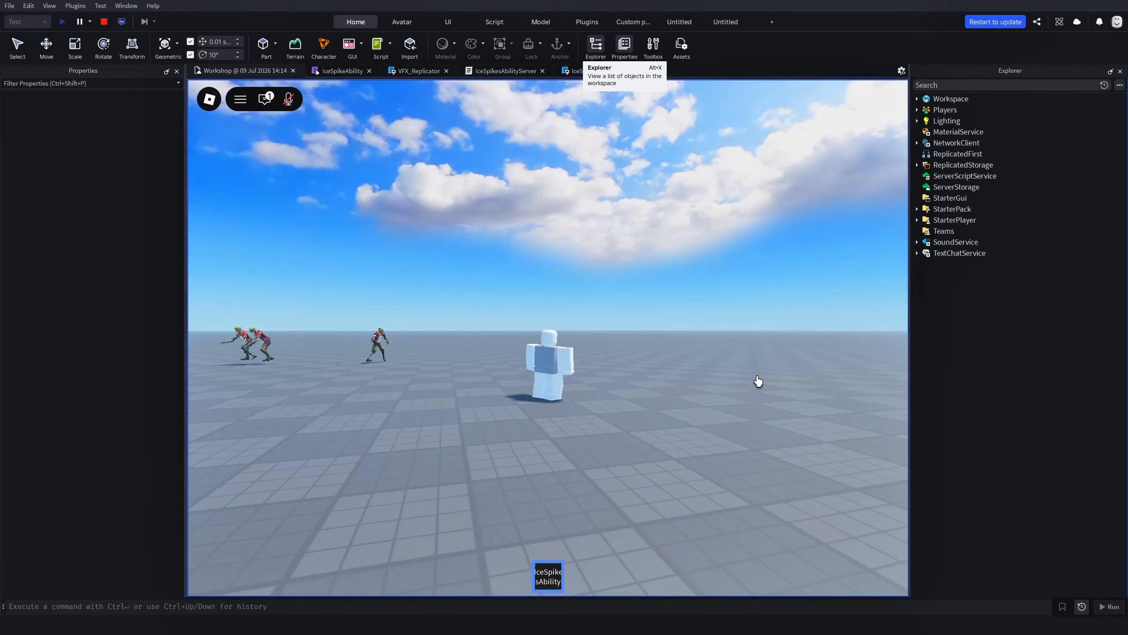
pyautogui.moveTo(758, 381); pyautogui.dragTo(758, 382, button='right')
pyautogui.click(946, 120)
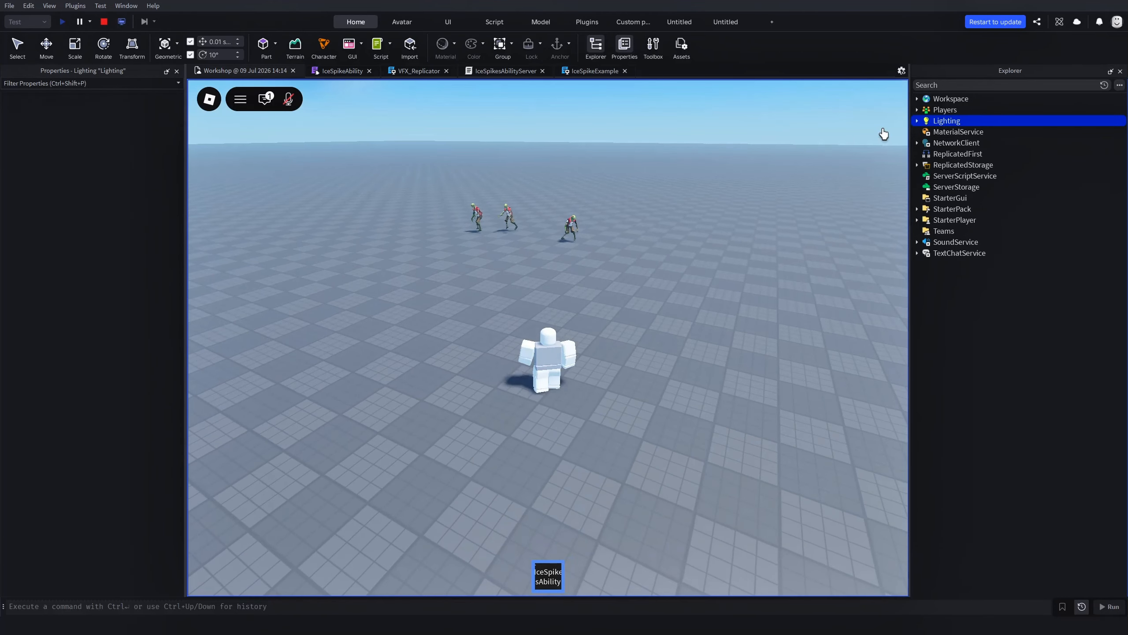
pyautogui.click(129, 338)
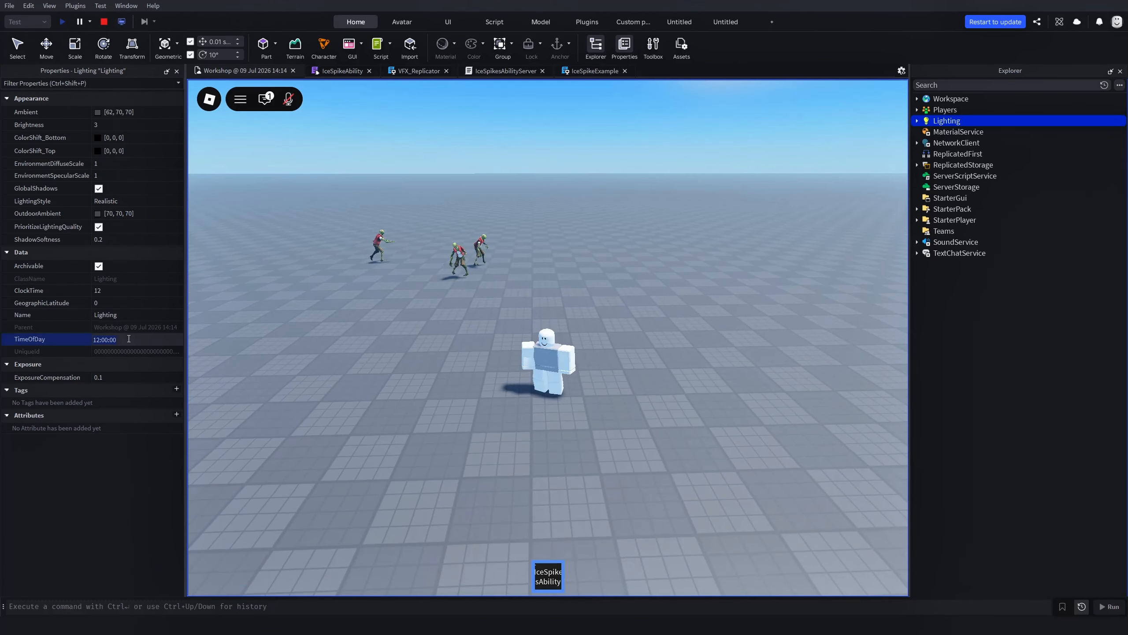
pyautogui.write('0')
pyautogui.press('Return')
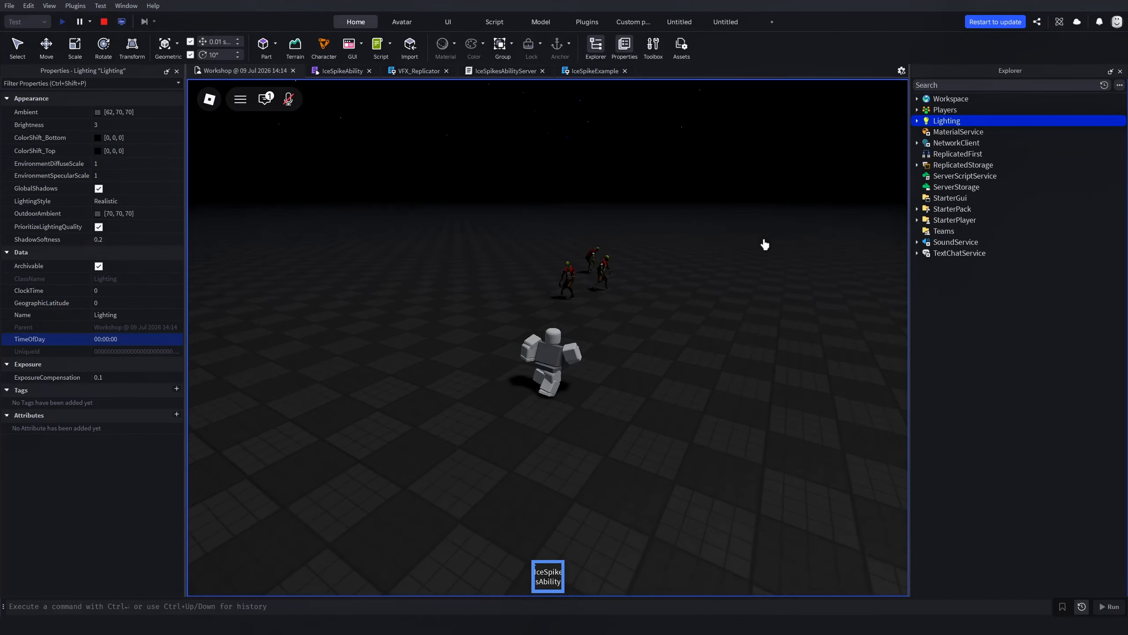
# Fire the Ice Spikes ability at the zombies in the dark to examine its glow
pyautogui.click(764, 244)
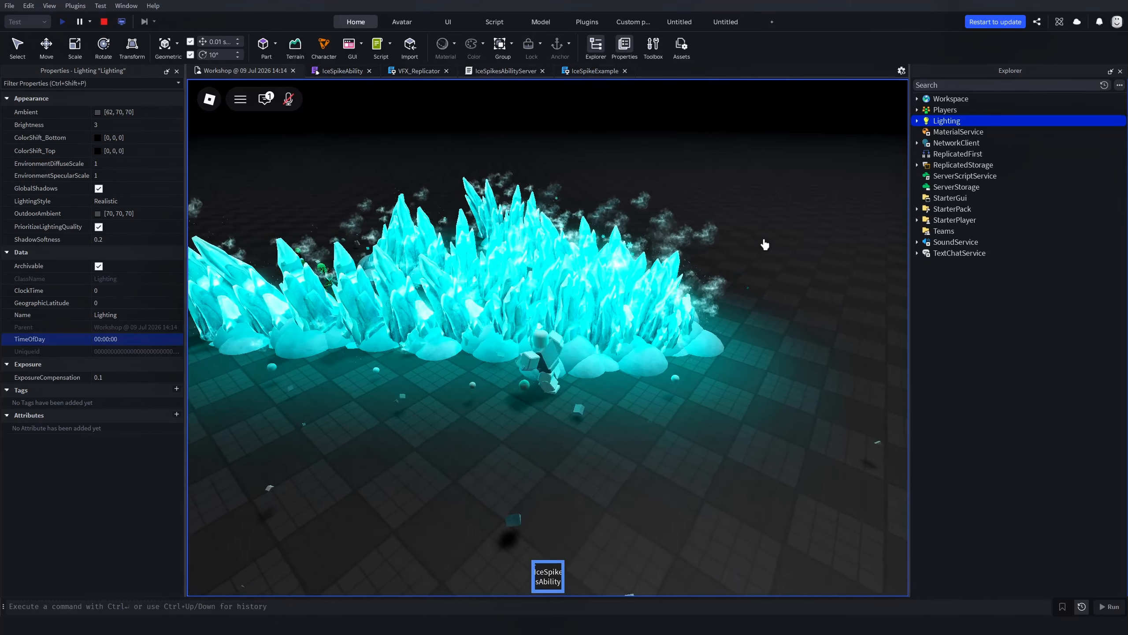
pyautogui.moveTo(765, 245); pyautogui.dragTo(765, 244, button='right')
pyautogui.press('d')
# Check the Graphics Mode and Graphics Quality in the in-experience settings, and resume the playtest
pyautogui.click(209, 98)
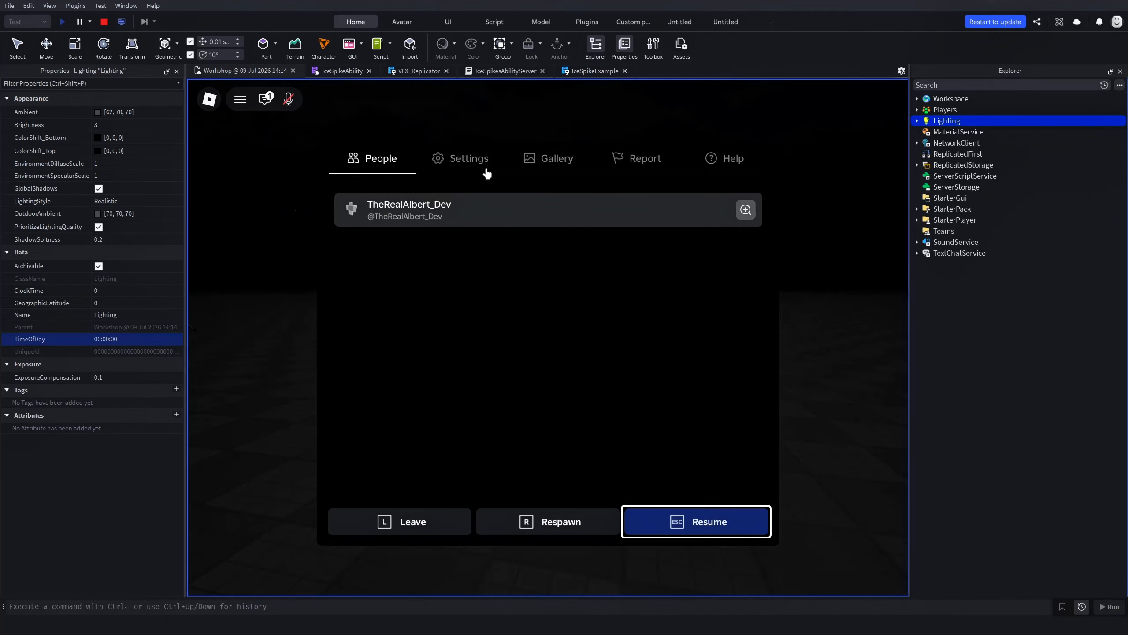
pyautogui.click(462, 159)
pyautogui.scroll(-5, 684, 391)
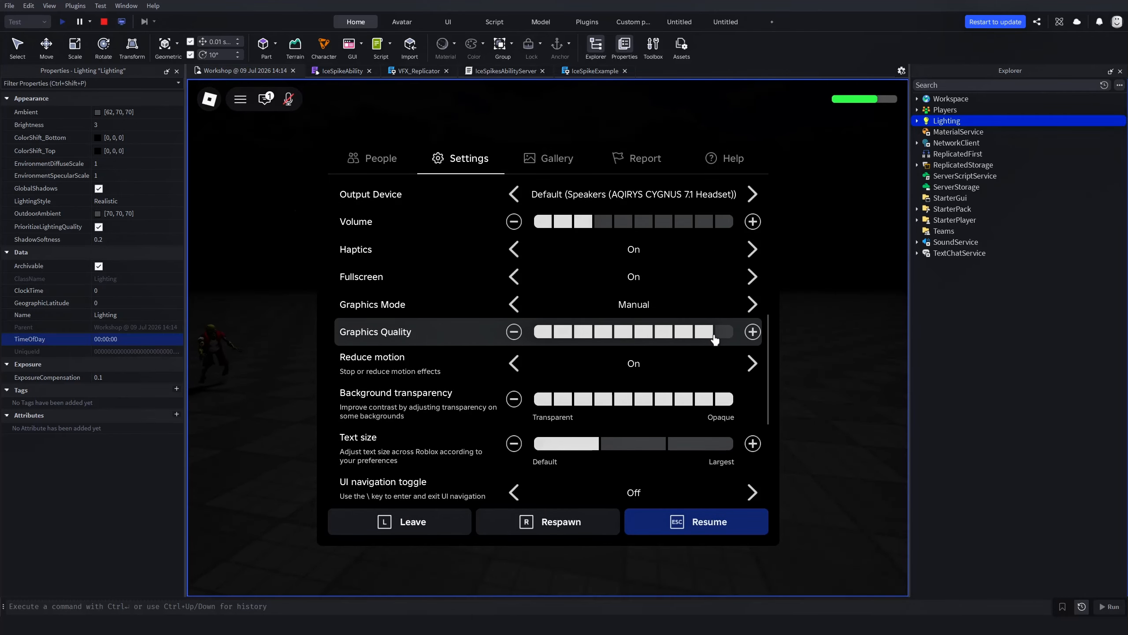
pyautogui.click(701, 525)
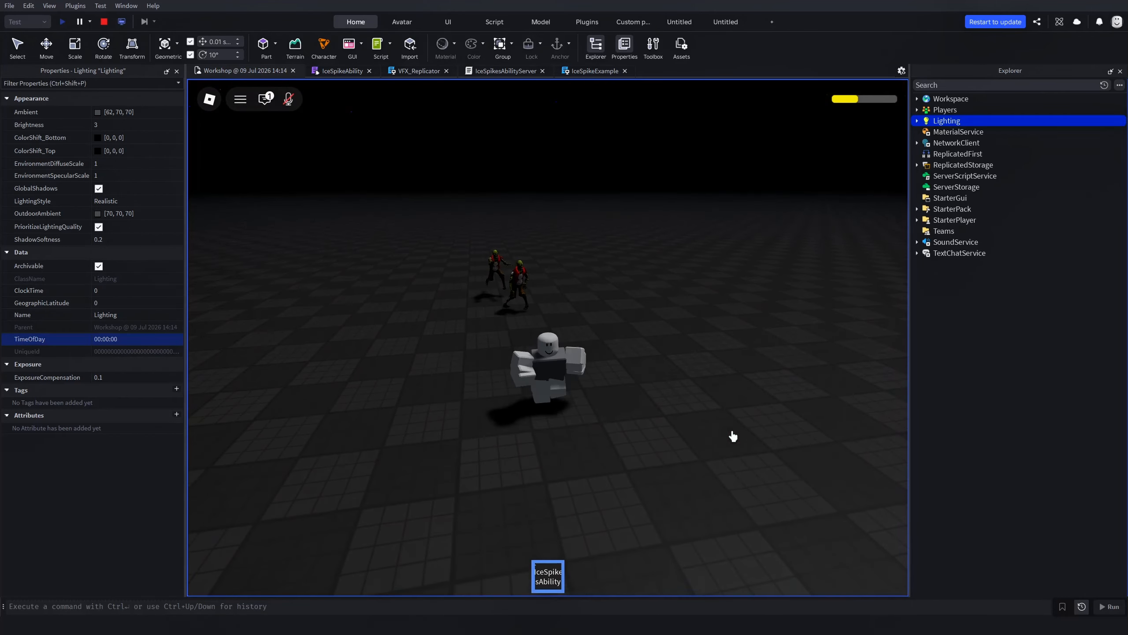
# Fire the Ice Spikes ability near the spawn pad from a higher, more distant camera angle
pyautogui.moveTo(733, 436); pyautogui.dragTo(733, 436, button='right')
pyautogui.scroll(-3, 733, 436)
pyautogui.click(798, 256)
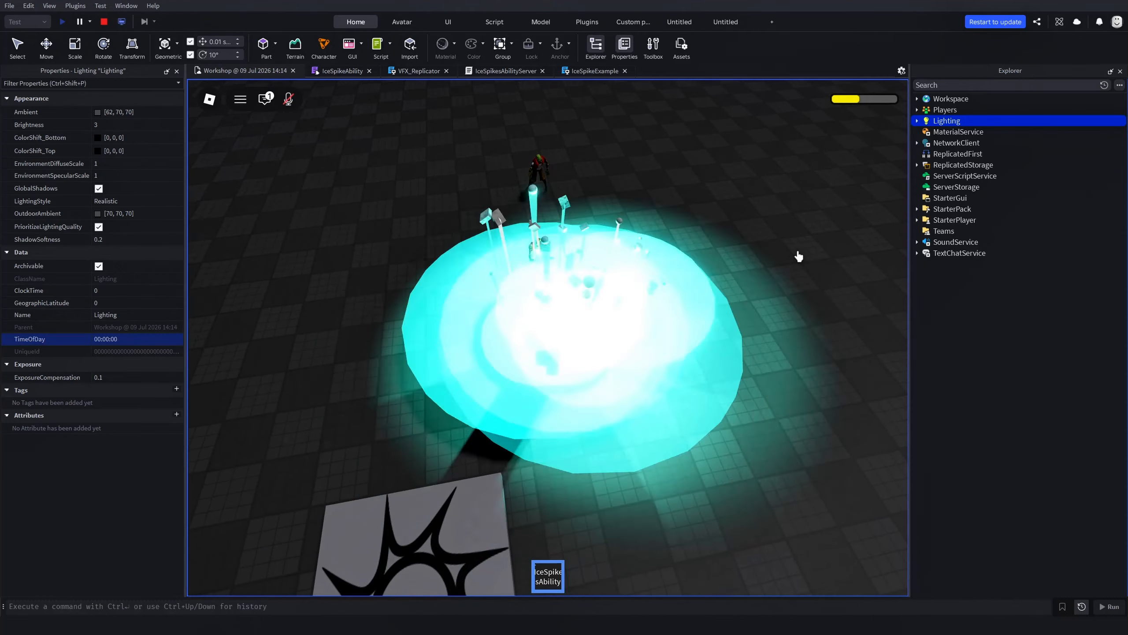